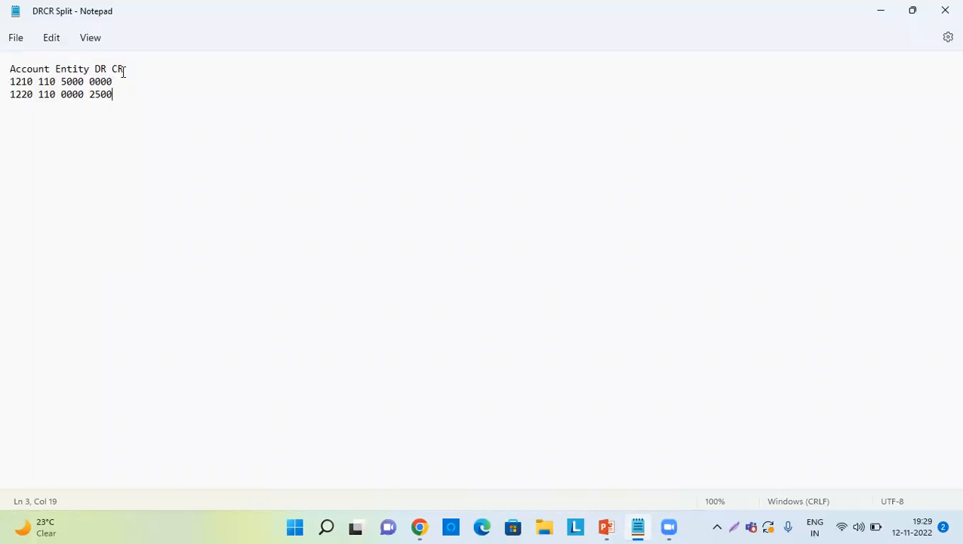
Switch to EPM Cloud Planning in Chrome and open the setup tasks of Data Management.
key("alt+Tab")
key("Tab")
key("Tab")
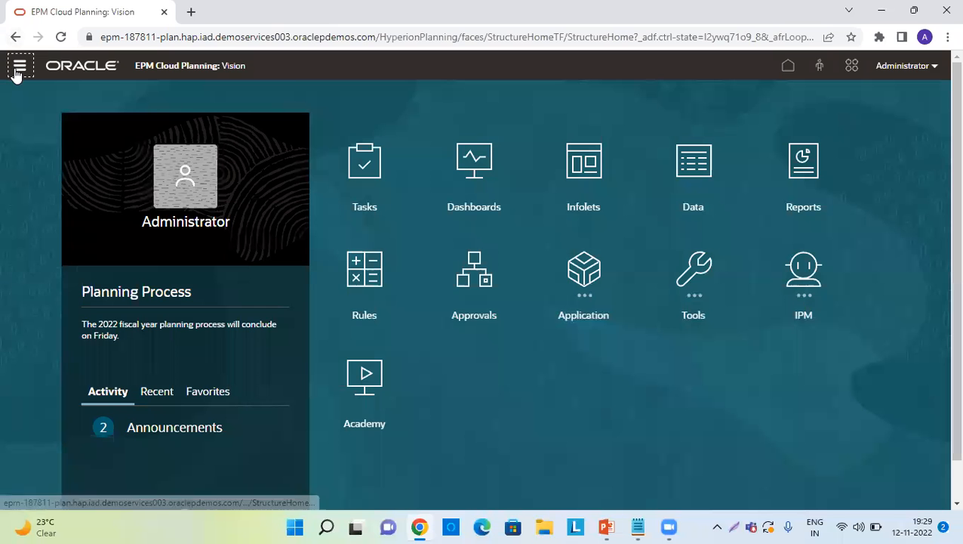
left_click(18, 69)
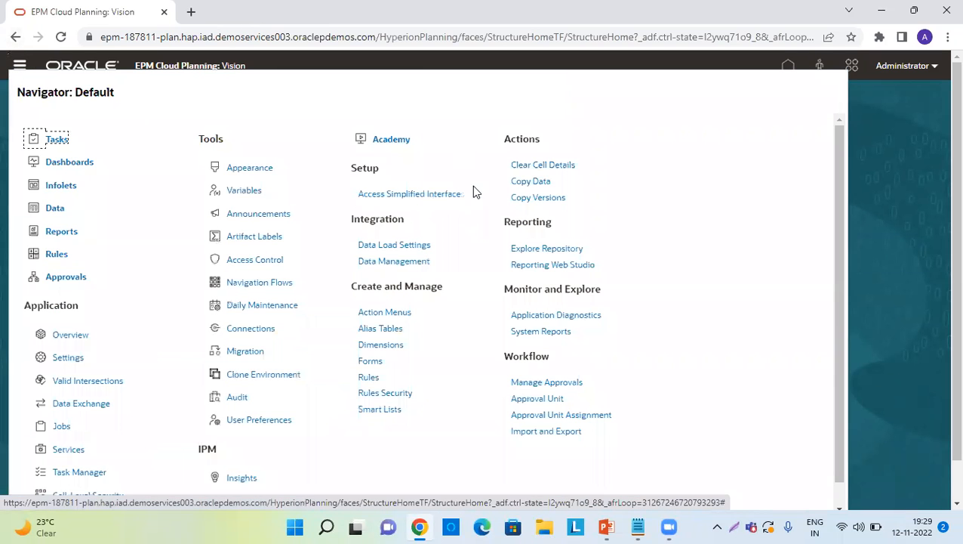
left_click(394, 264)
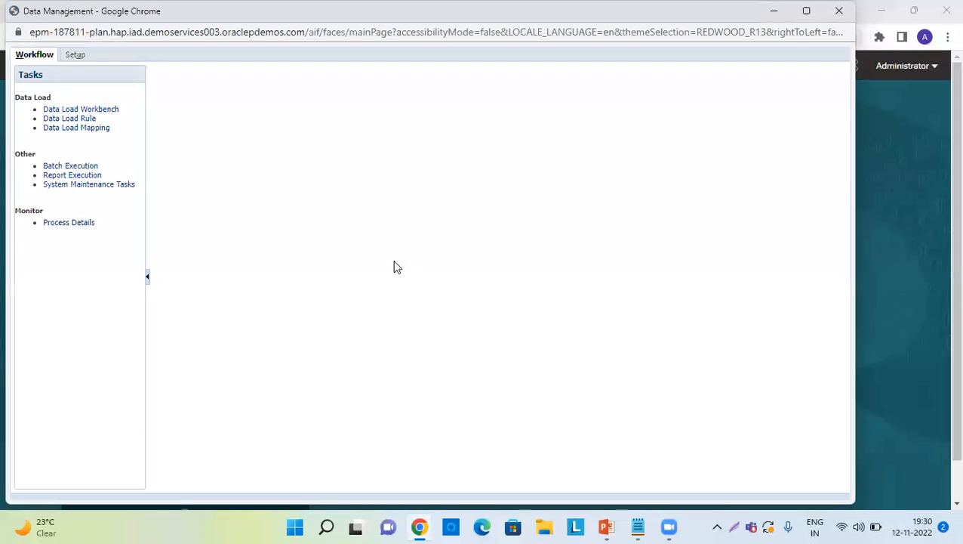
left_click(73, 56)
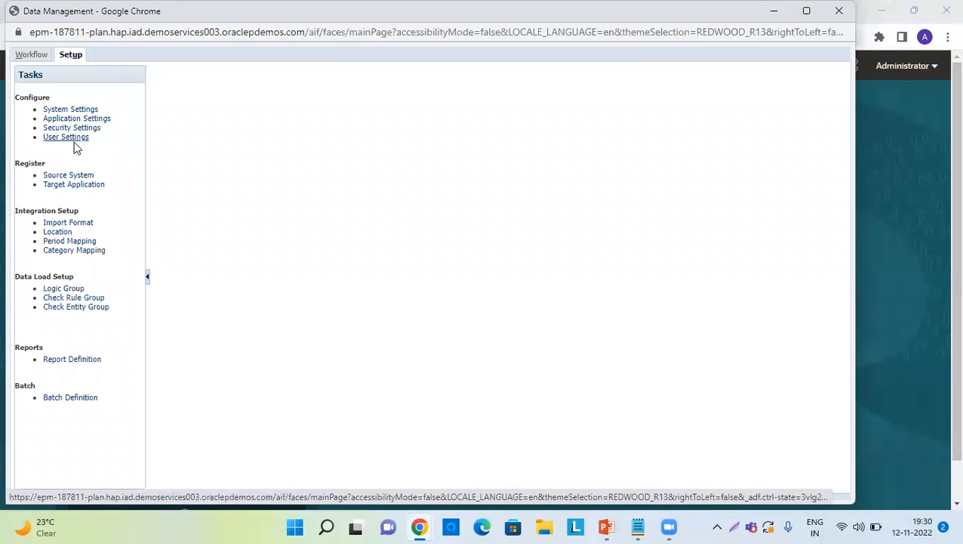
Review the File source system and the dimension details of the DRCR_Vision target application.
left_click(70, 178)
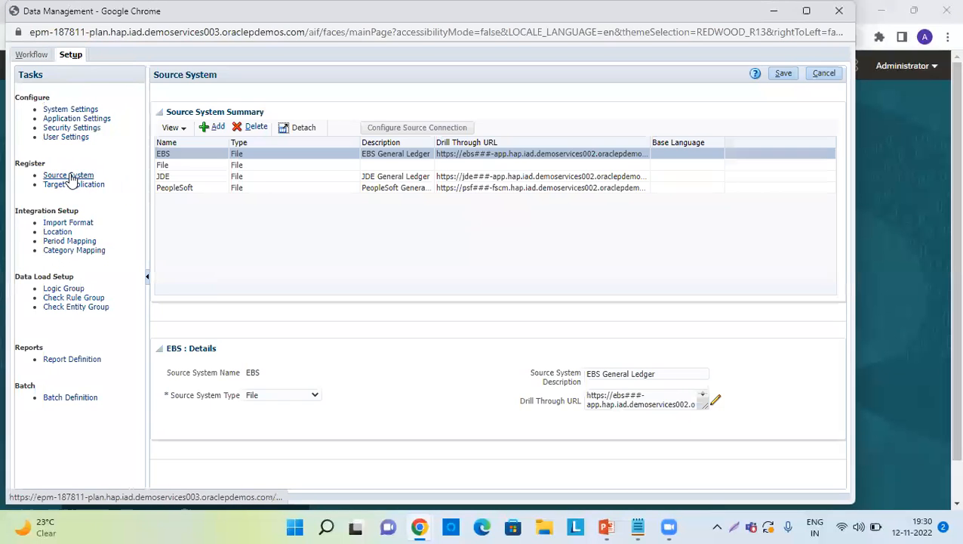
left_click(176, 163)
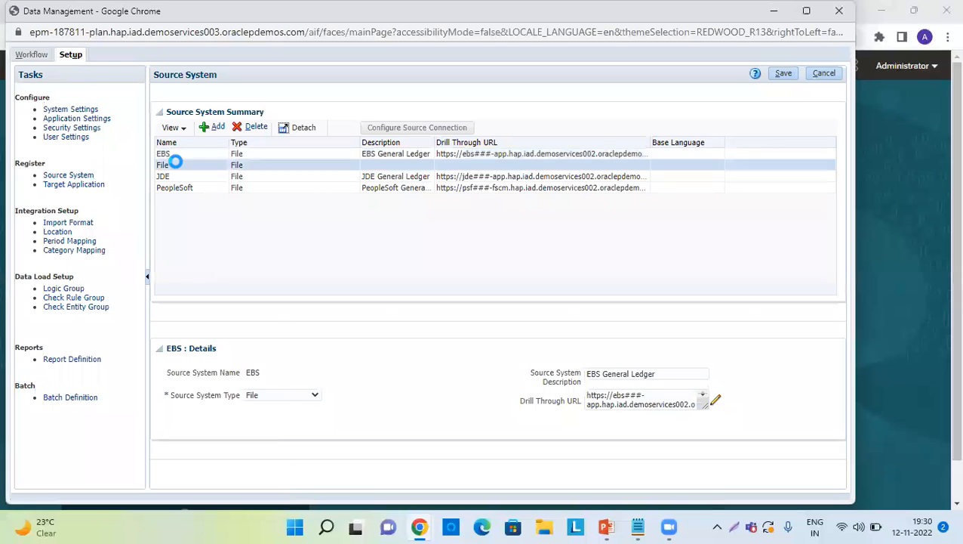
left_click(91, 188)
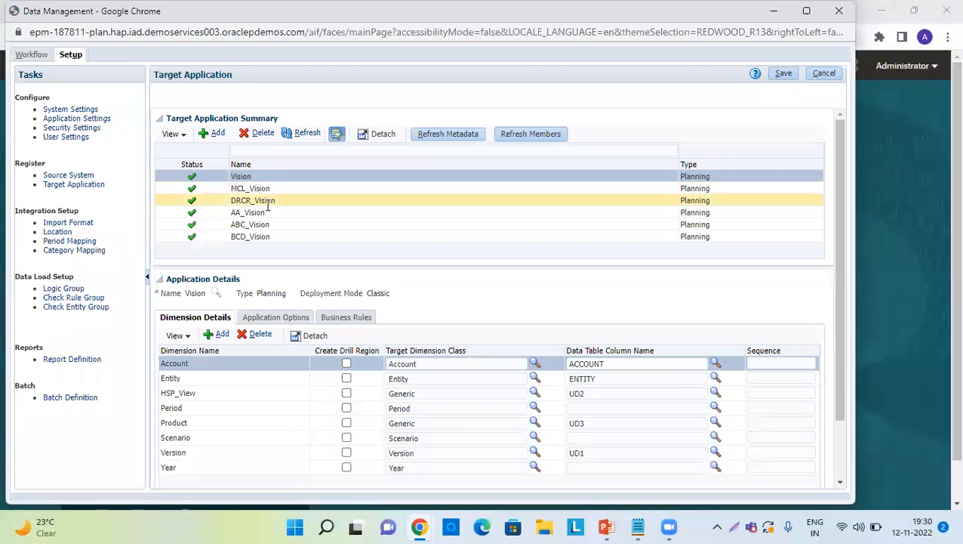
left_click(260, 200)
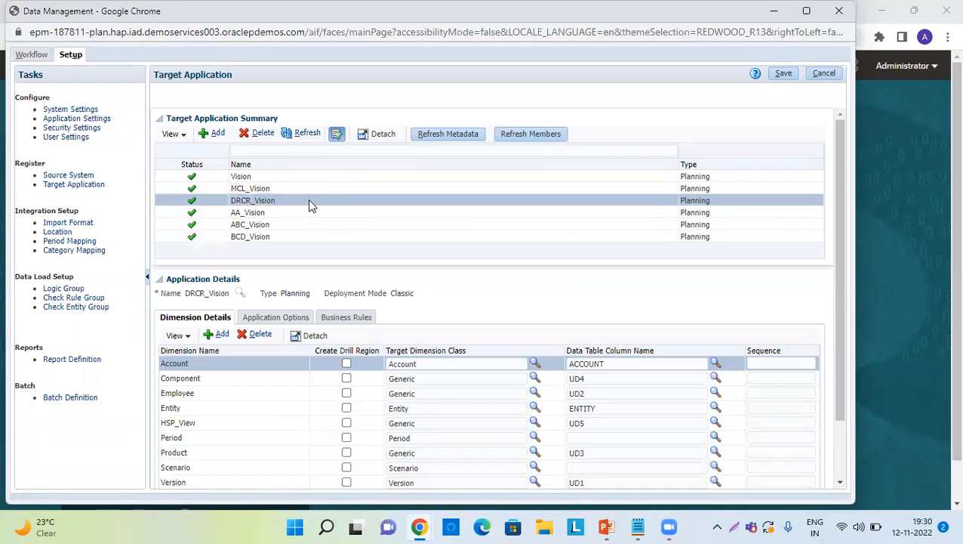
scroll(354, 317, "down", 2)
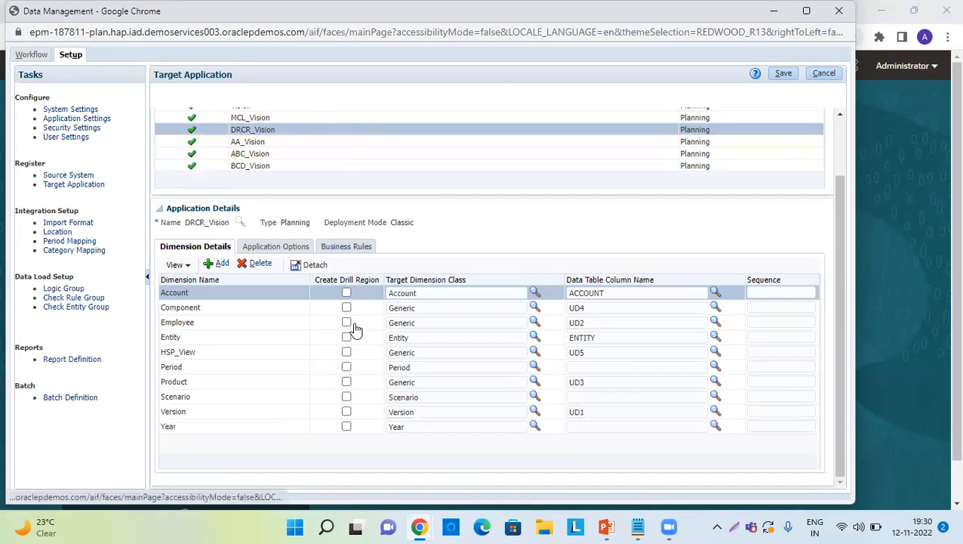
Open the DRCR_IMF import format and check its file type.
left_click(69, 223)
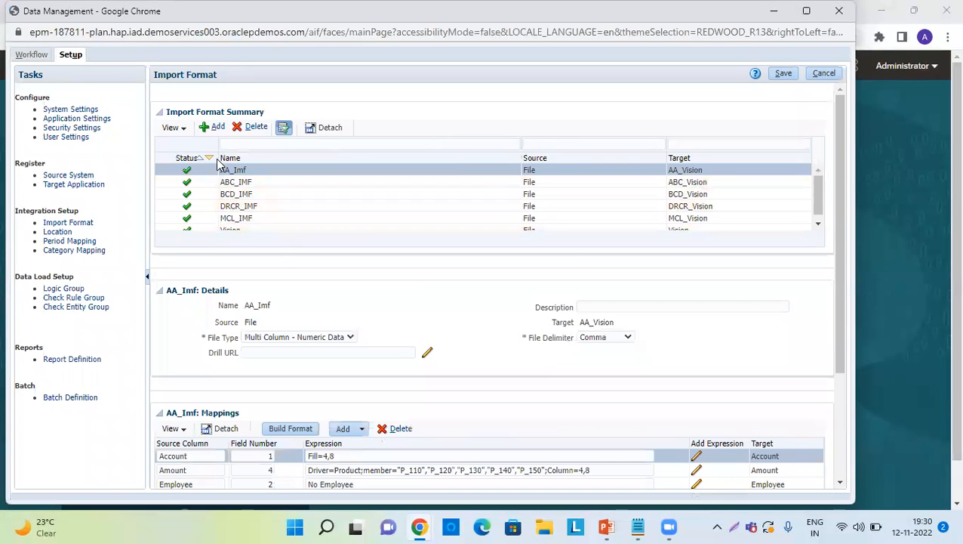
left_click(240, 206)
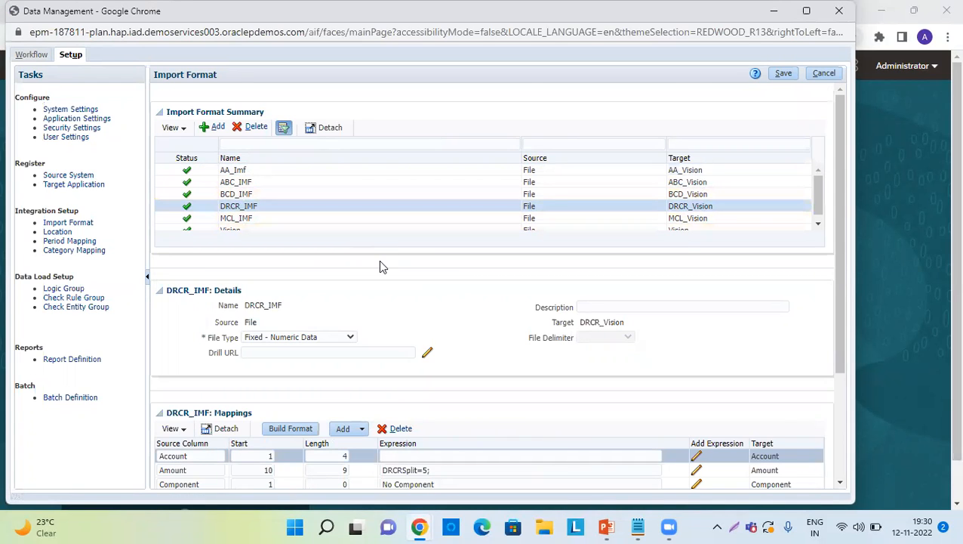
scroll(379, 265, "down", 2)
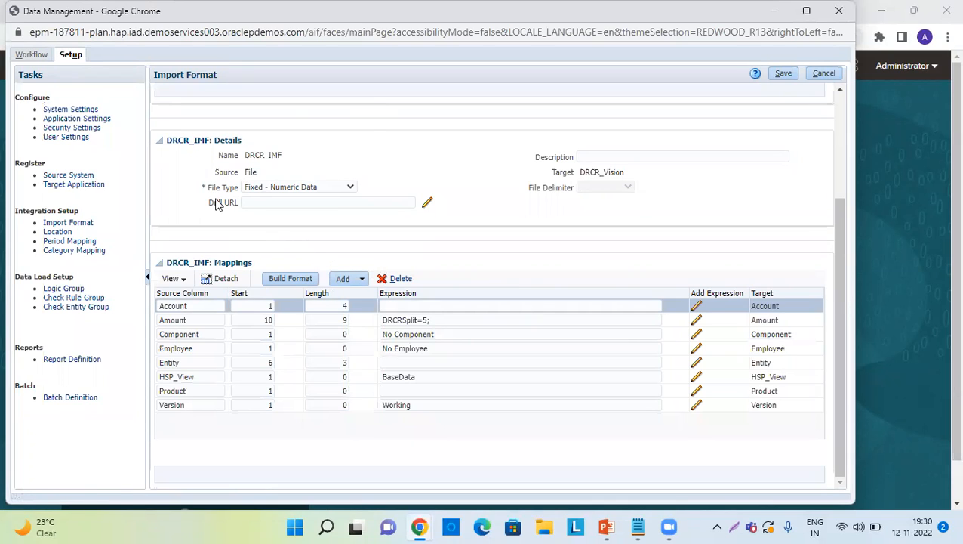
left_click(277, 190)
left_click(276, 197)
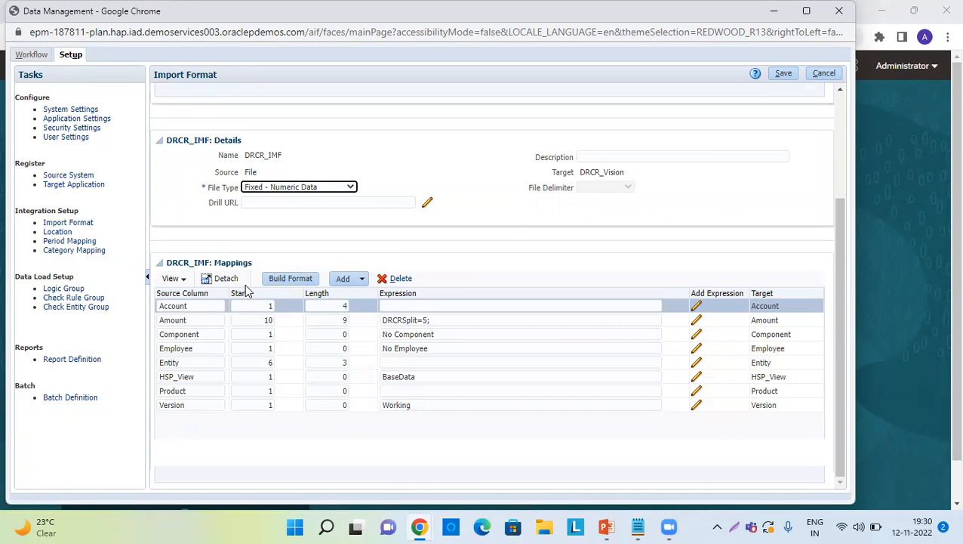
Examine the source column, start position and length of the Account mapping in DRCR_IMF.
left_click(198, 306)
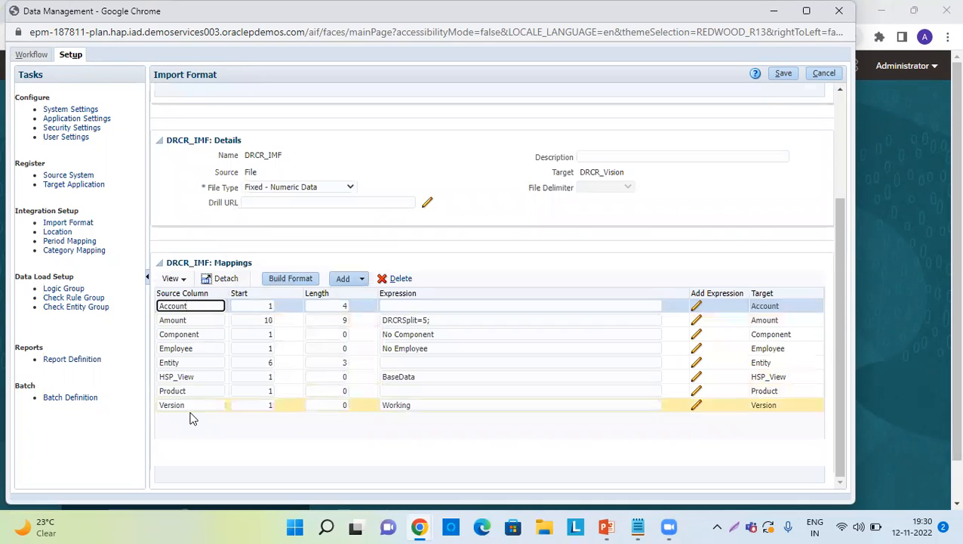
left_click(270, 305)
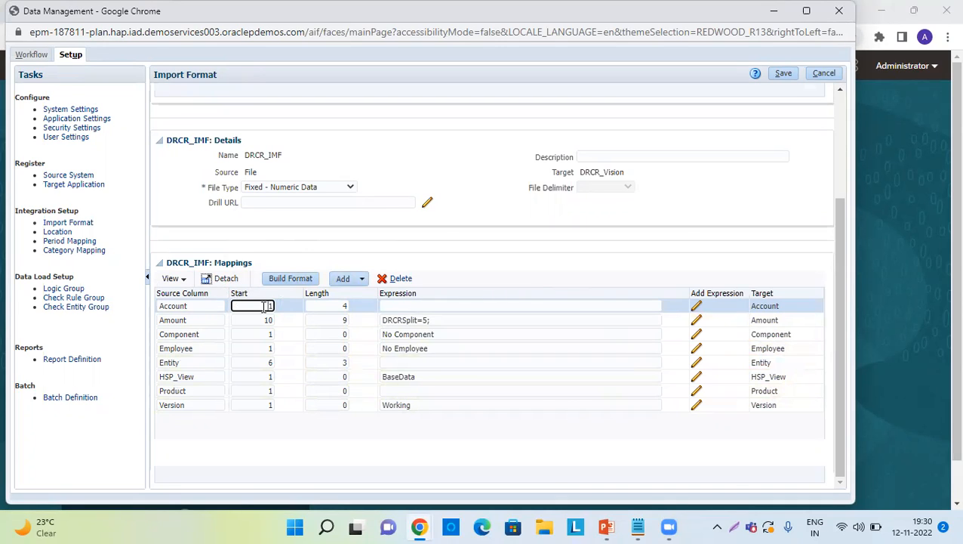
left_click(331, 306)
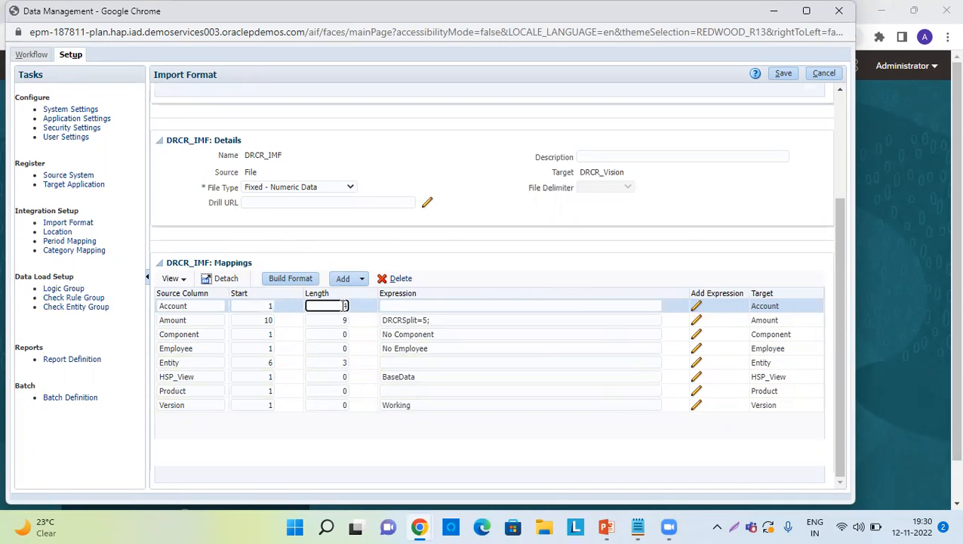
Switch to the DRCR Split file in Notepad and count the characters of the account code in the first data row.
key("alt+Tab")
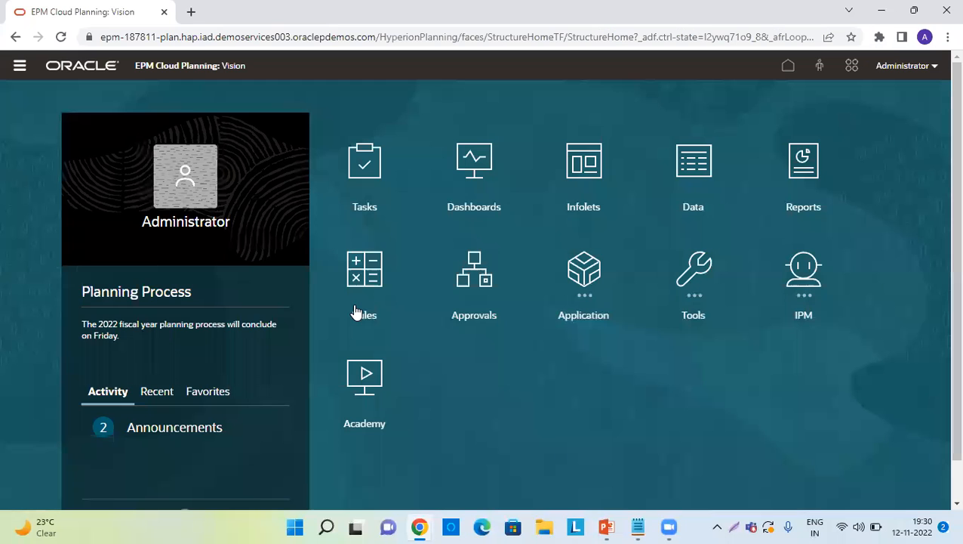
key("alt+Tab")
key("alt+Tab")
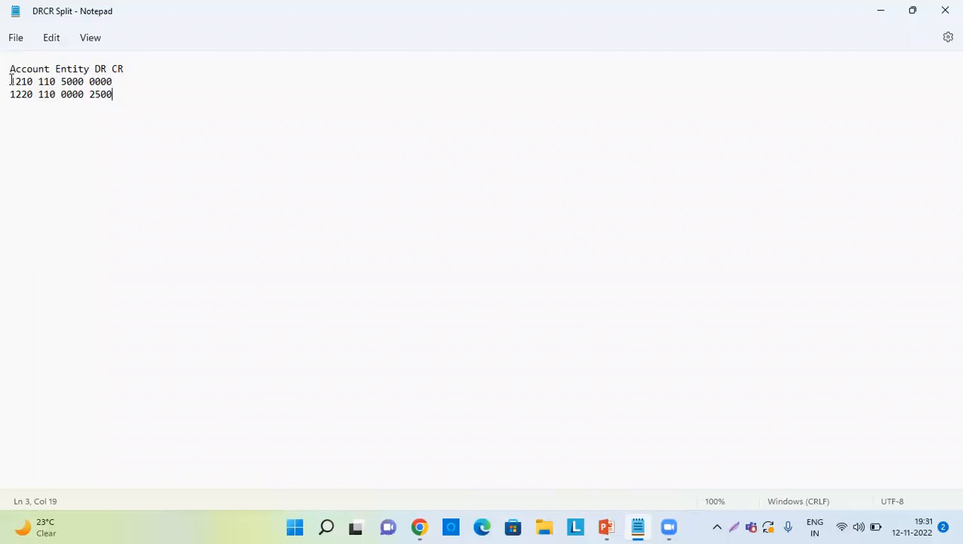
left_click(34, 81)
key("Left")
key("Left")
key("Left")
key("Right")
Return to the Data Management window and examine the start position of the Amount mapping.
key("alt+Tab")
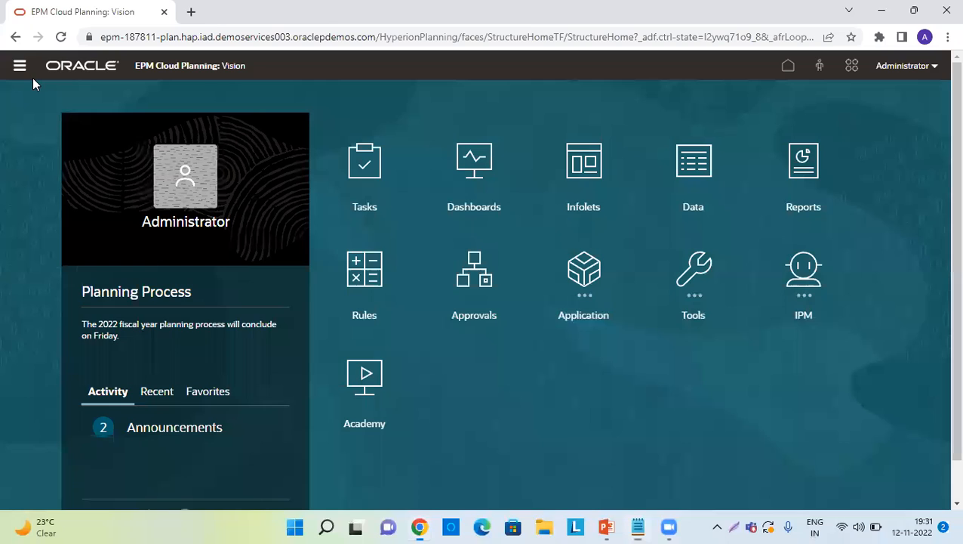
key("alt+Tab")
key("alt+Tab")
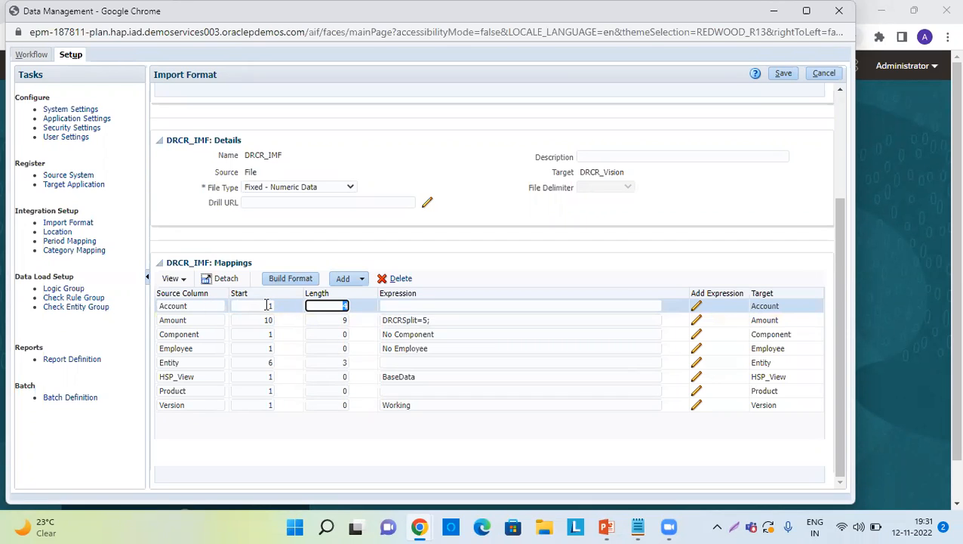
left_click(198, 319)
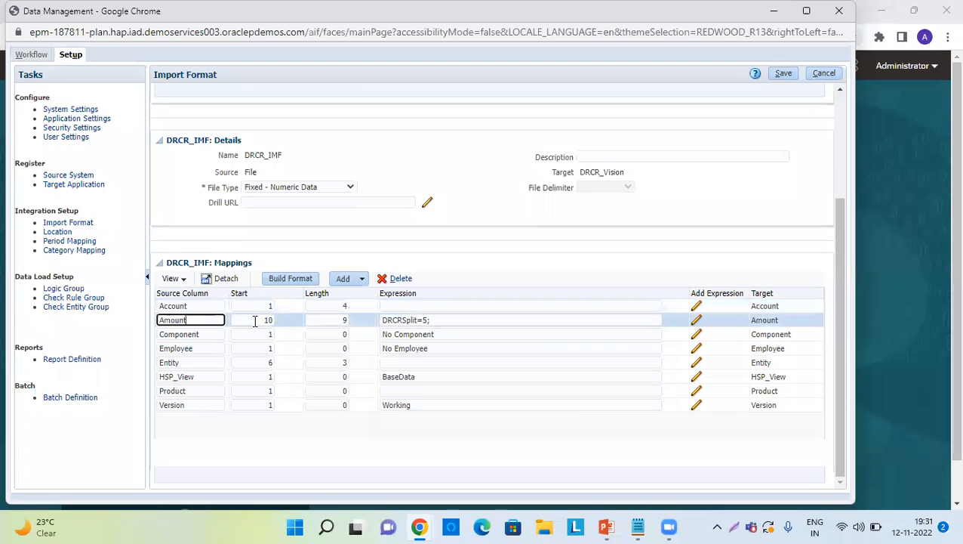
left_click_drag(258, 319, 276, 320)
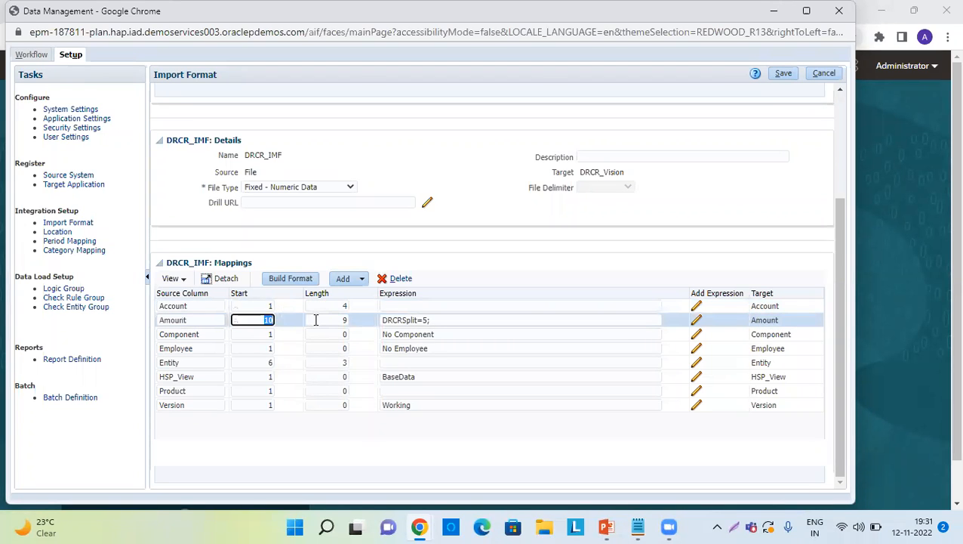
Switch to the DRCR Split file in Notepad and count along the first data row to where the debit amount begins.
key("alt+Tab")
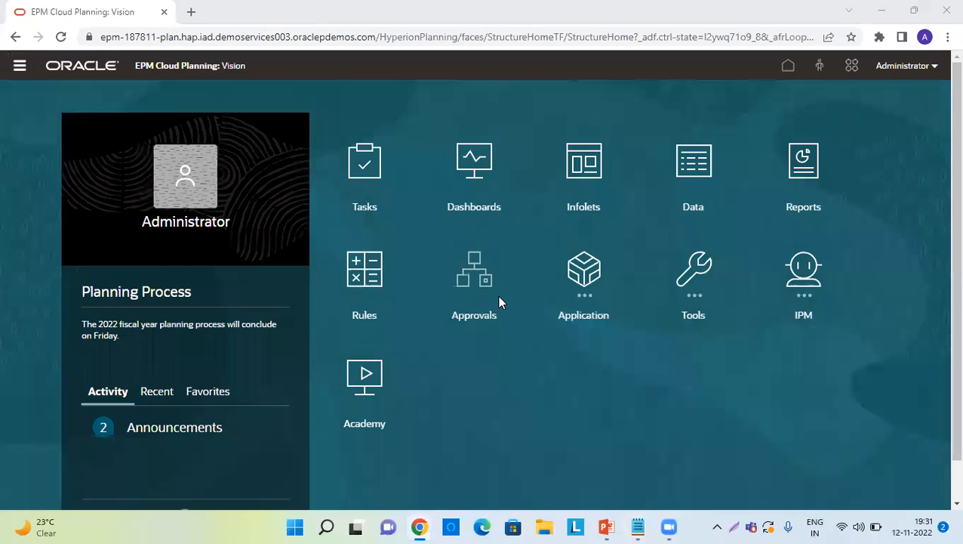
key("alt+Tab")
key("alt+Tab")
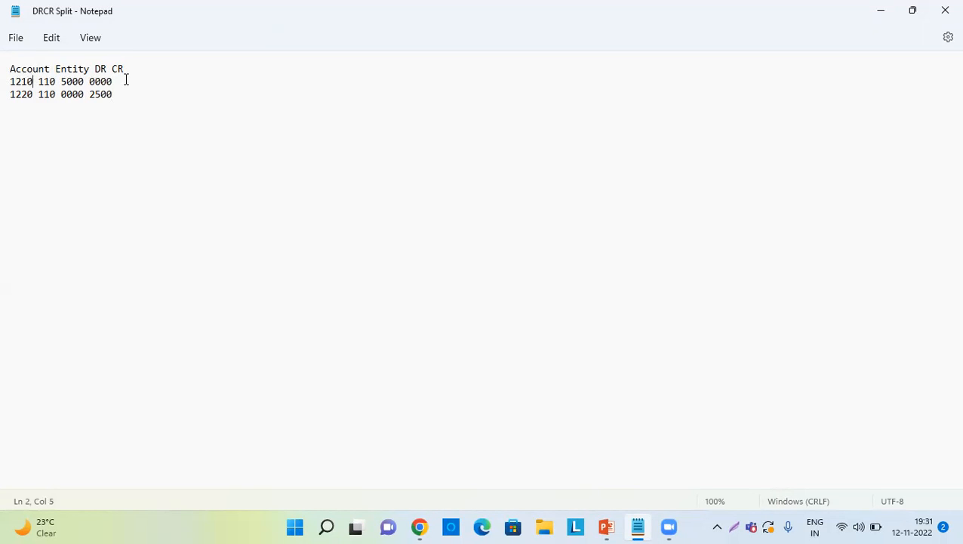
key("Right")
key("Right")
key("Right")
key("Right")
key("Right")
key("Right")
Return to the DRCR_IMF import format in Data Management and examine the length of the Amount mapping.
key("alt+Tab")
key("alt+Tab")
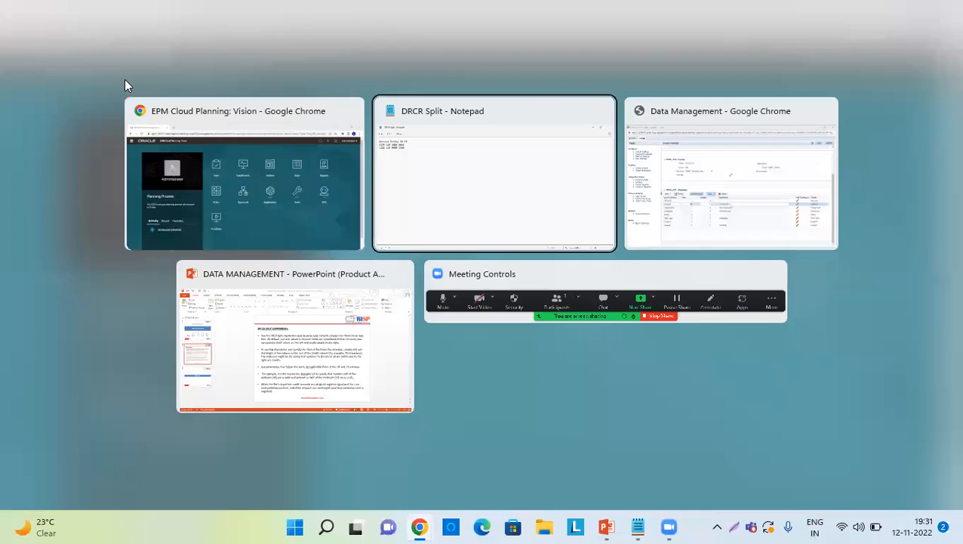
key("alt+Tab")
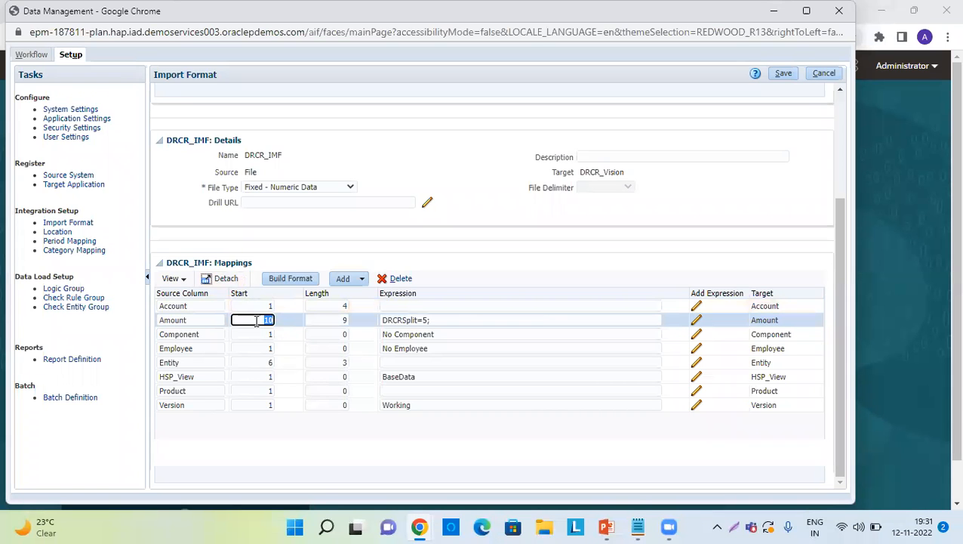
left_click(328, 321)
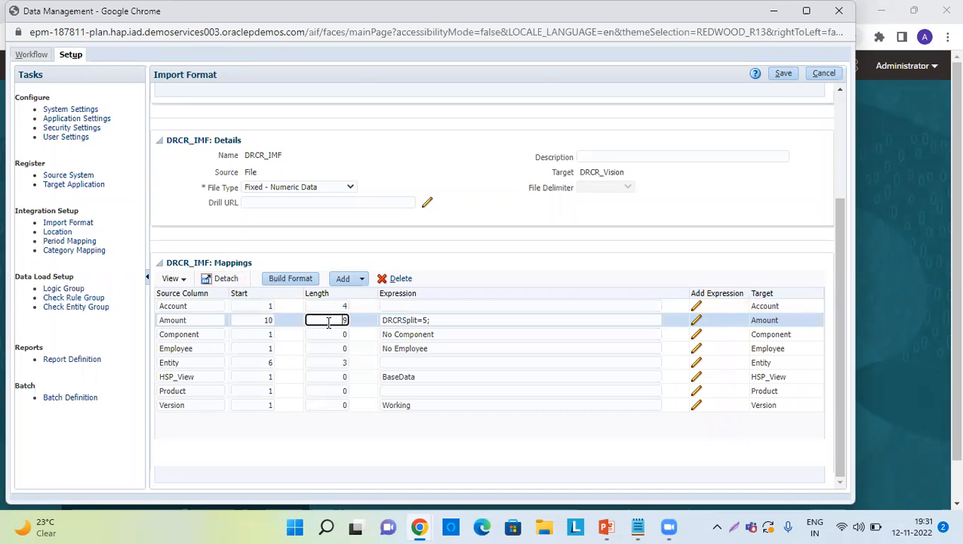
Switch to the DRCR Split file in Notepad and highlight the debit and credit amounts in the first data row to count their combined length.
key("alt+Tab")
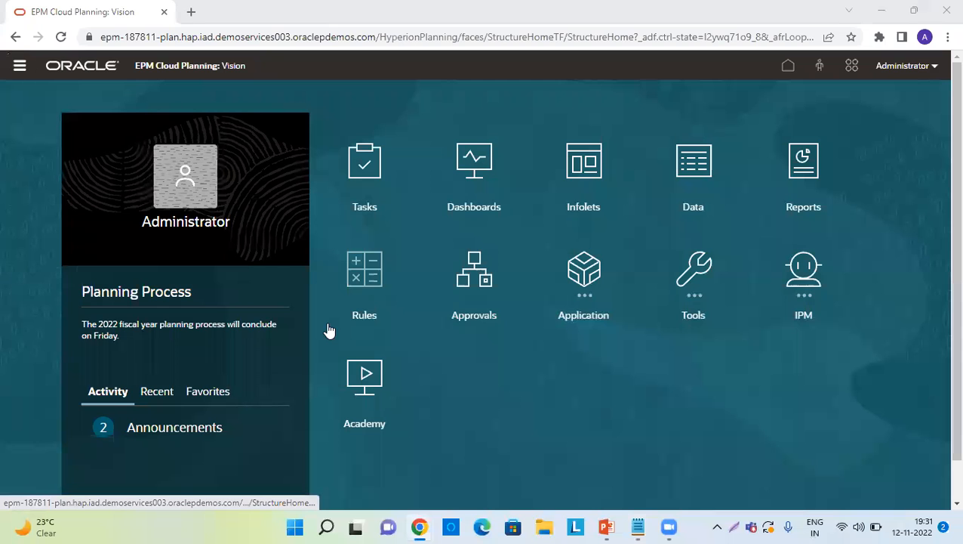
key("alt+Tab")
key("alt+Tab")
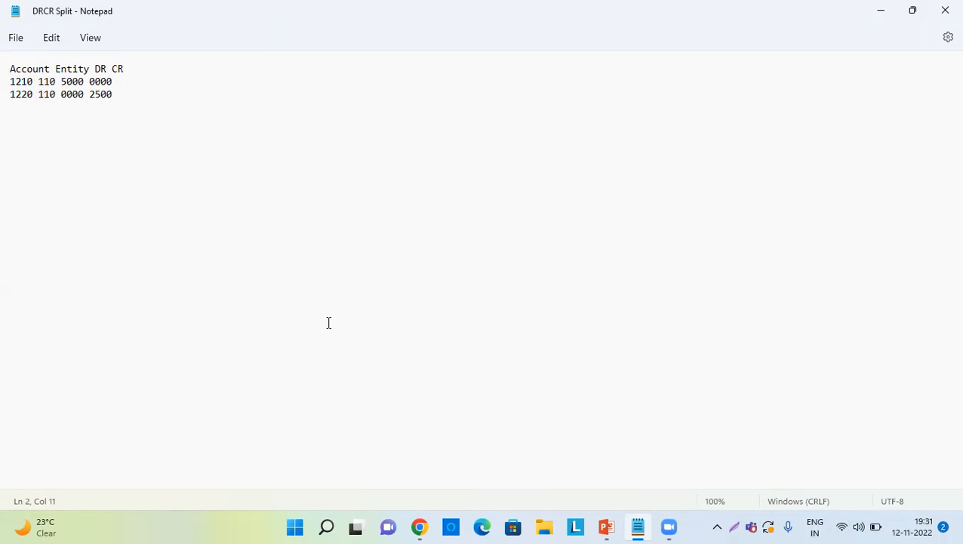
key("Right")
key("Right")
key("Right")
key("Right")
key("Right")
key("Left")
key("Left")
key("Left")
key("Left")
key("Left")
key("shift+Right")
key("shift+Right")
key("shift+Right")
key("shift+Right")
key("shift+Right")
key("shift+Right")
key("shift+Right")
key("shift+Right")
key("shift+Right")
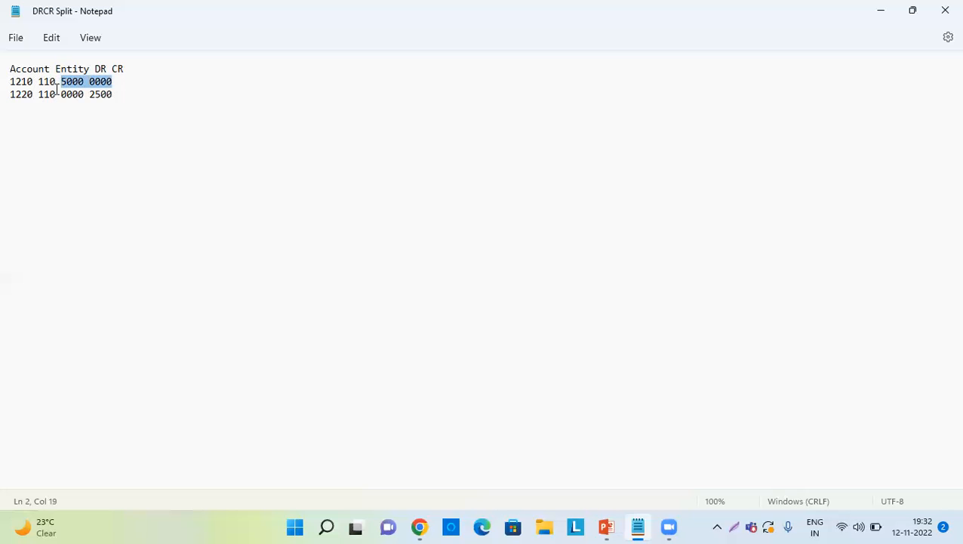
Return to Data Management and enter a DRCRSplit expression with a value of 5 for the Amount mapping.
key("alt+Tab")
key("Tab")
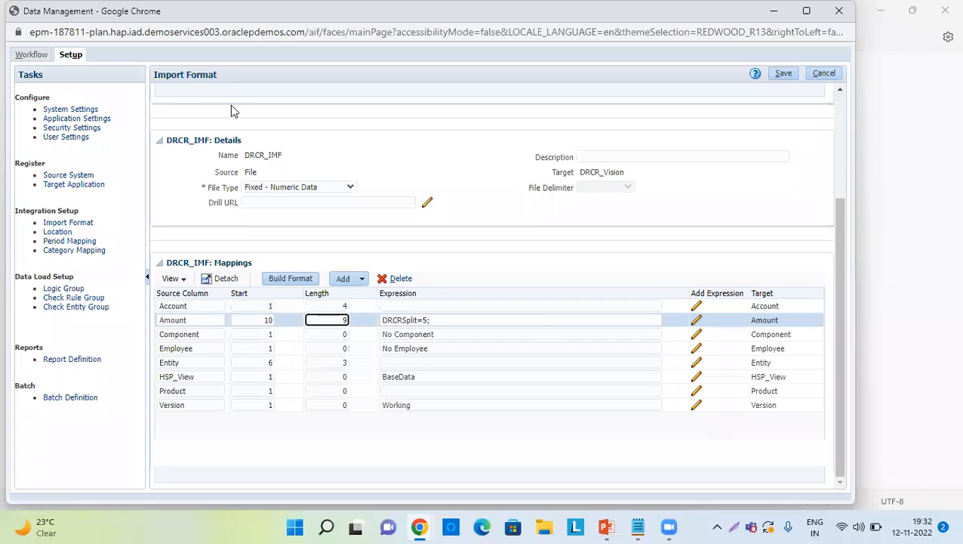
left_click(444, 321)
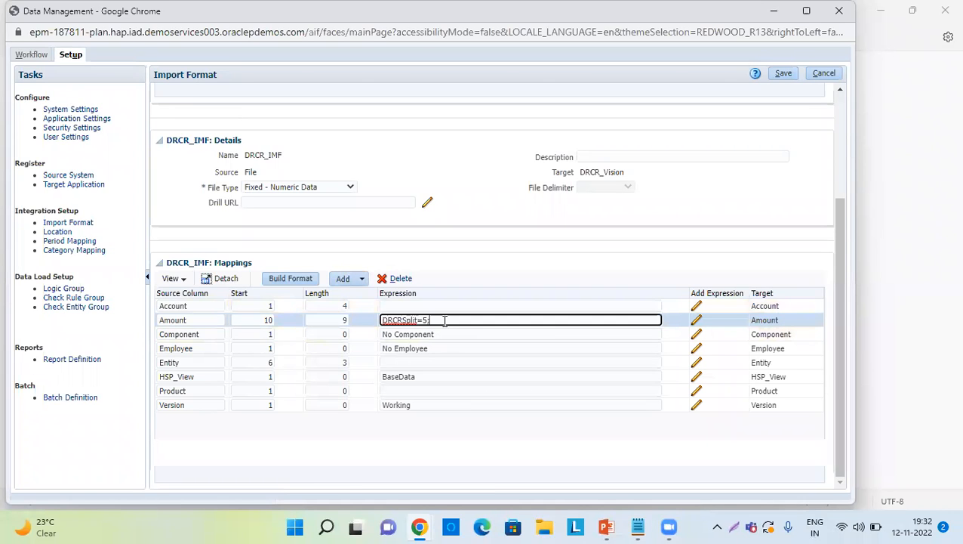
left_click(696, 320)
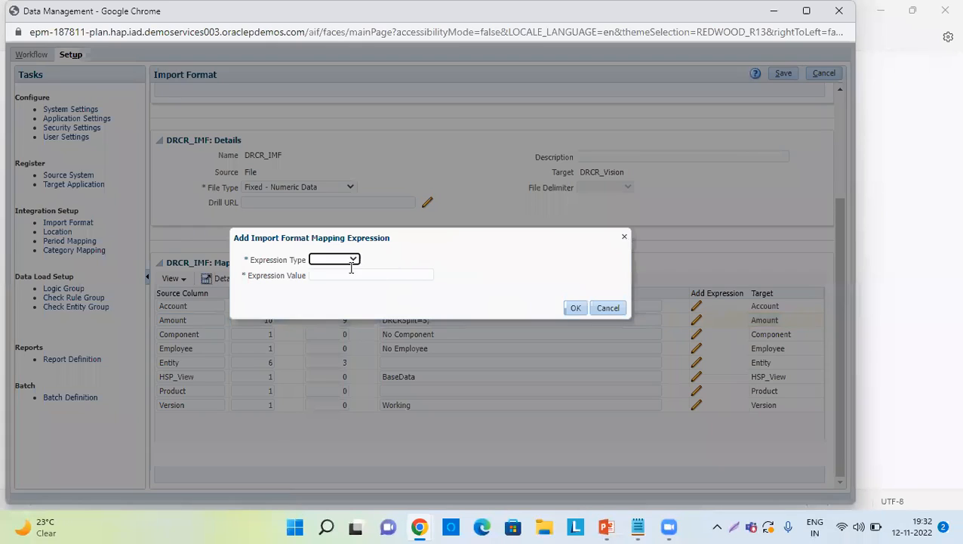
left_click(349, 262)
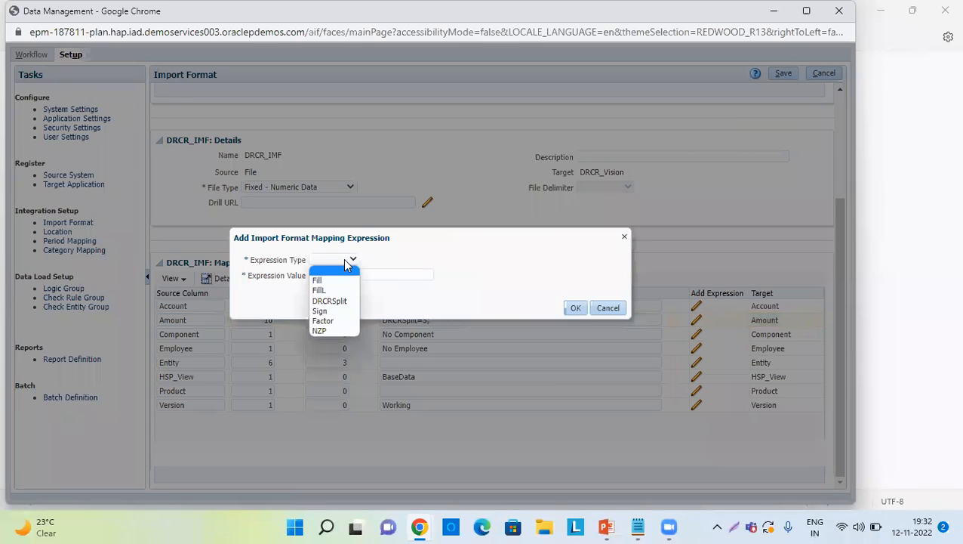
left_click(329, 301)
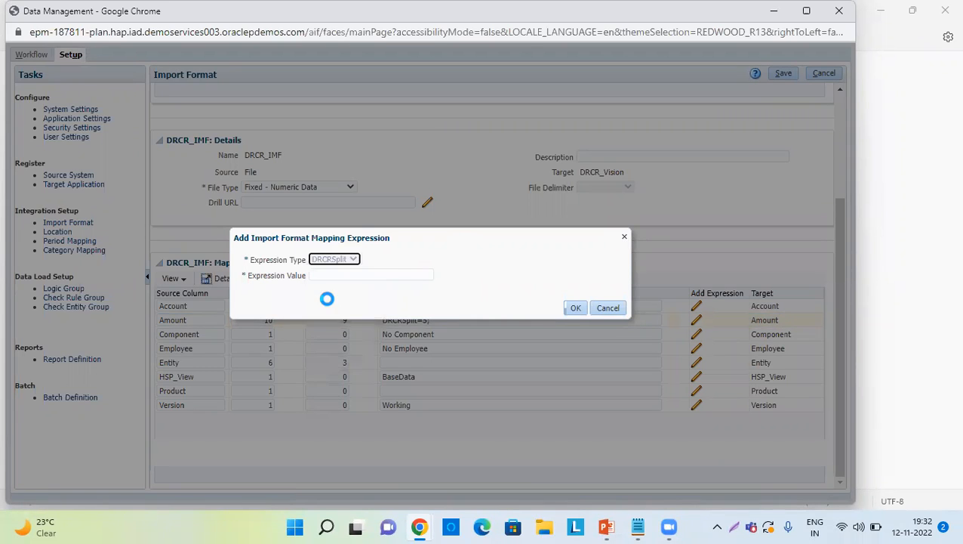
left_click(330, 255)
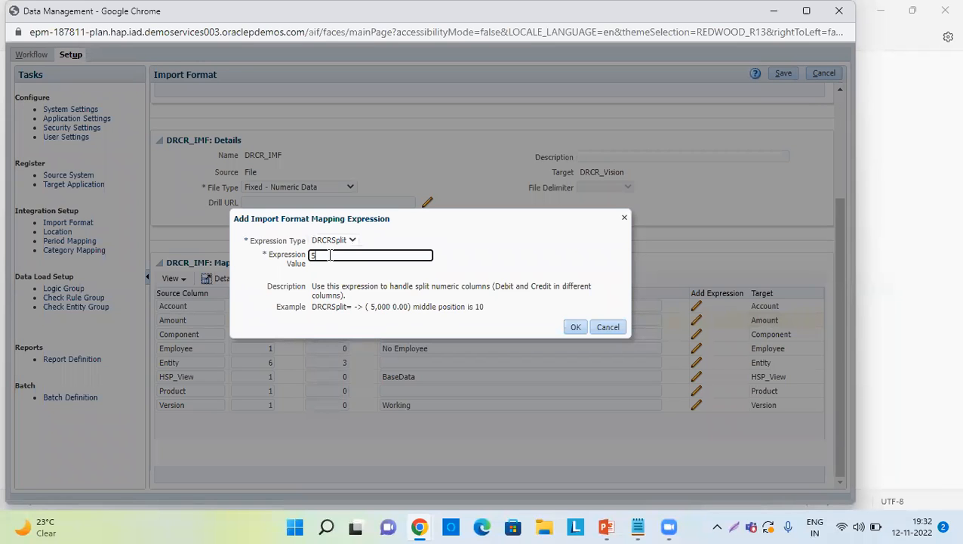
type("5")
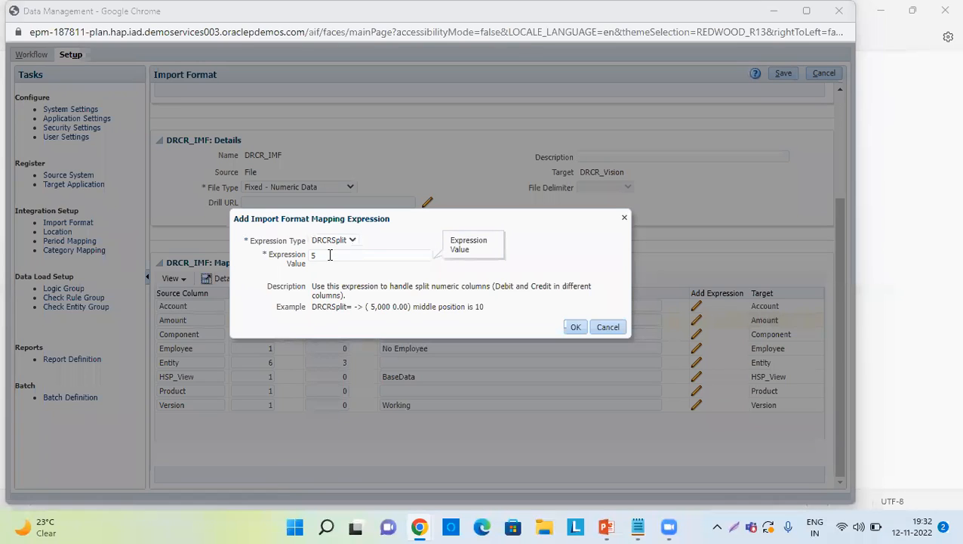
Switch to PowerPoint and read the DR CR Split Expression slide on specifying the midpoint.
key("alt+Tab")
key("alt+Tab")
key("alt+Tab")
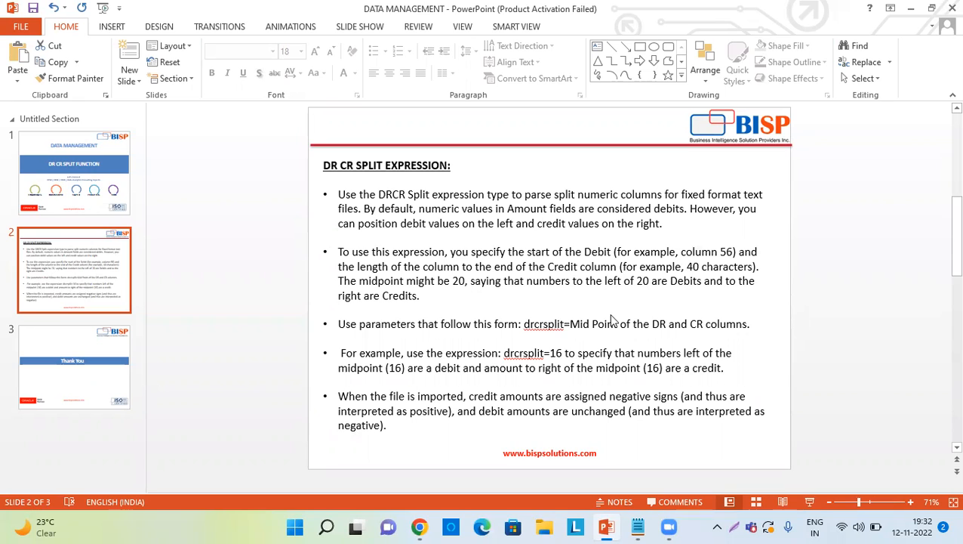
Switch to the DRCR Split file in Notepad and locate the midpoint between the first row's debit and credit amounts.
key("alt+Tab")
key("alt+Tab")
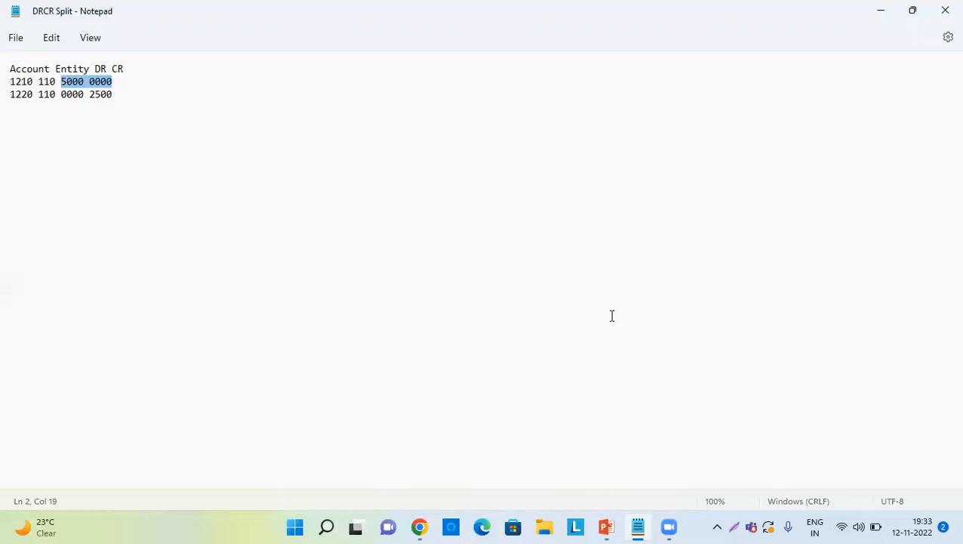
key("Right")
key("Left")
key("Left")
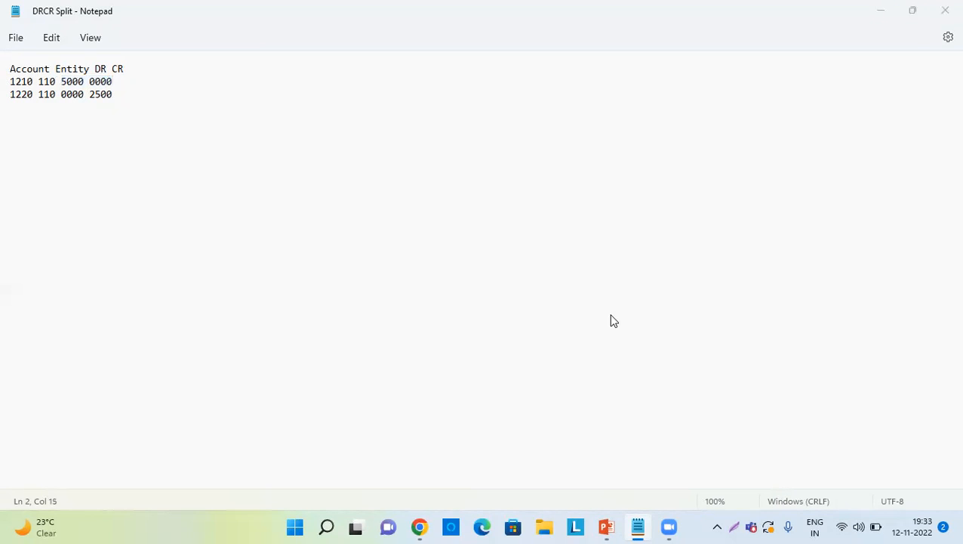
Return to Data Management and dismiss the Amount mapping expression without applying it.
key("alt+Tab")
key("alt+Tab")
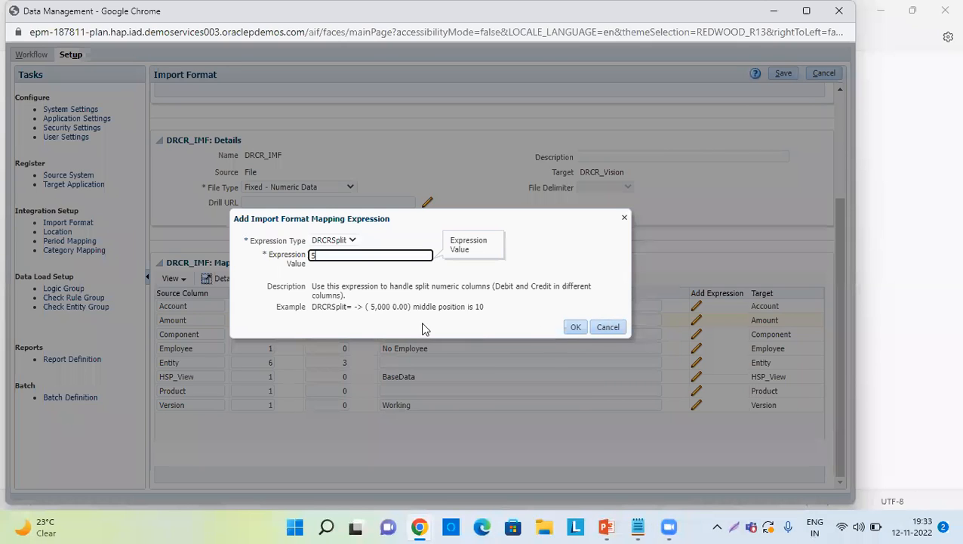
left_click(608, 327)
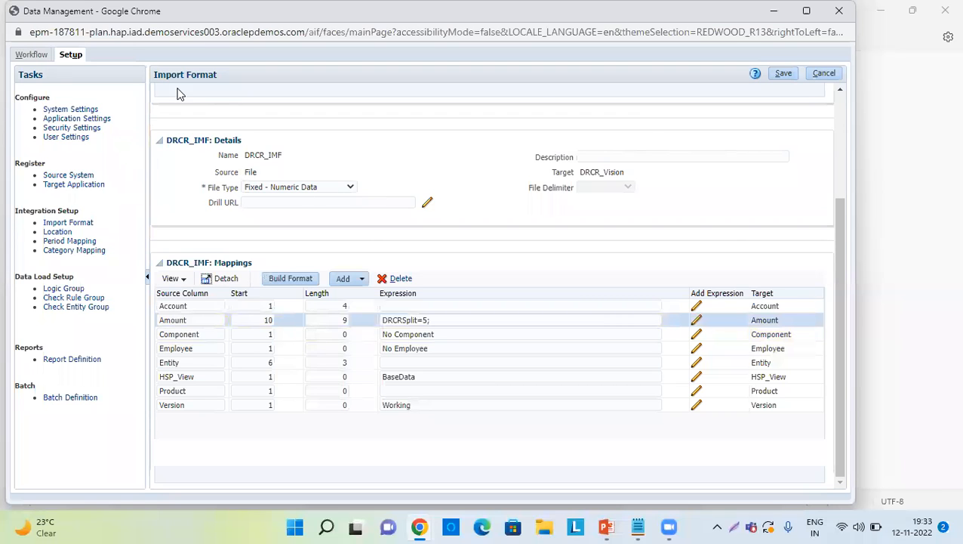
Open the Location setup and examine the details of the DRCR_LOC location.
left_click(57, 232)
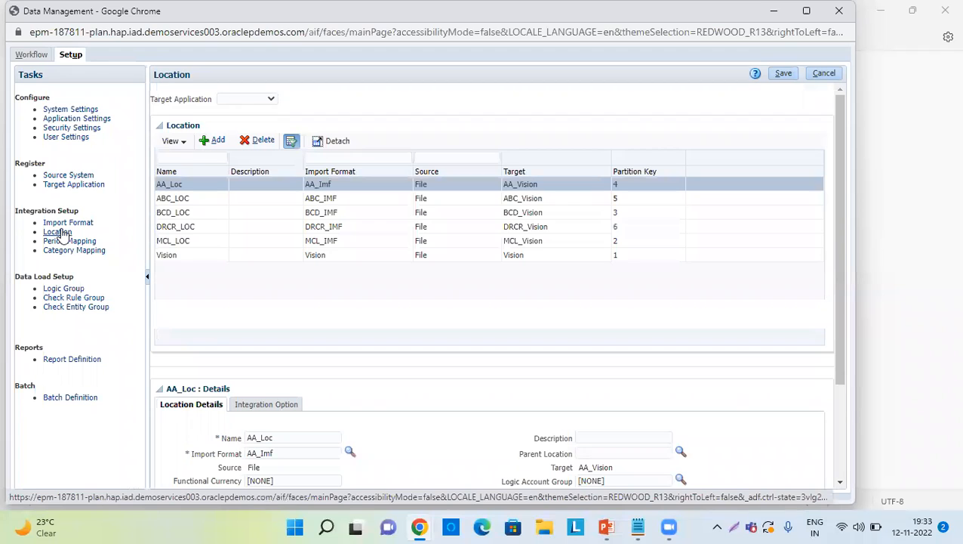
left_click(190, 228)
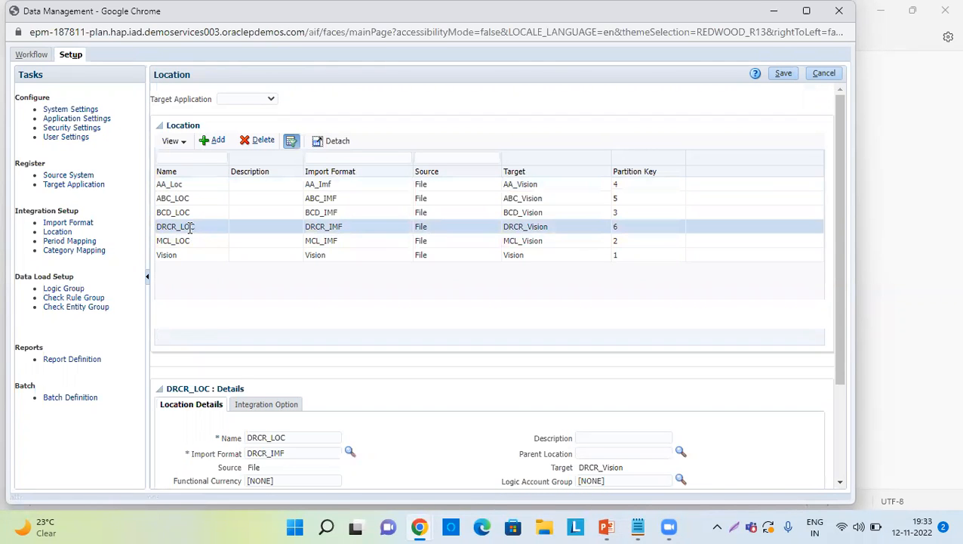
scroll(326, 293, "down", 3)
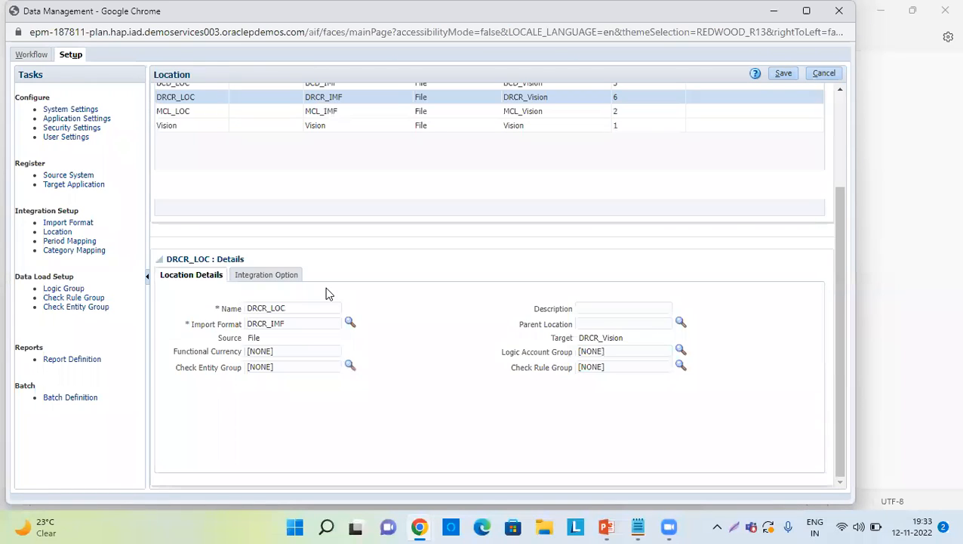
Open Data Load Mapping and set its point of view to location DRCR_LOC and period Jan-21.
left_click(40, 59)
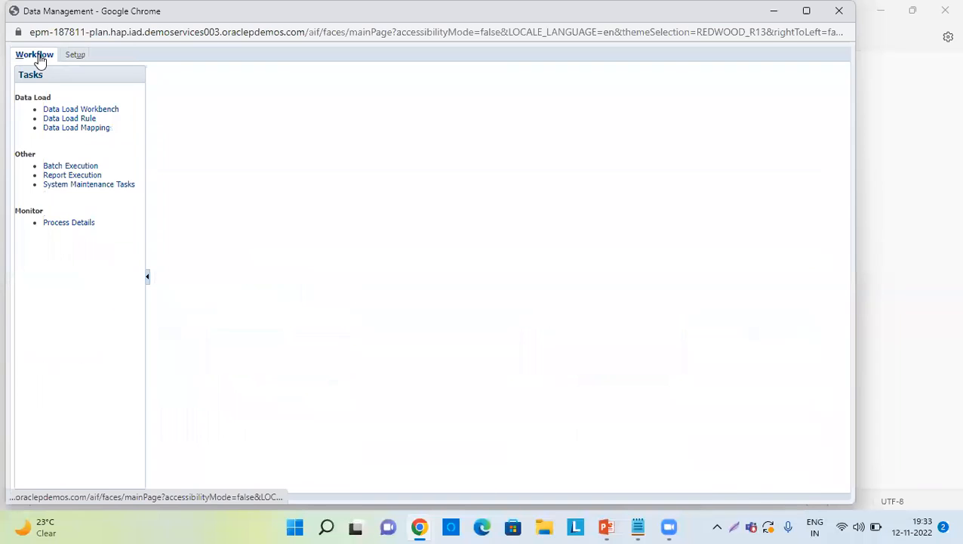
left_click(88, 128)
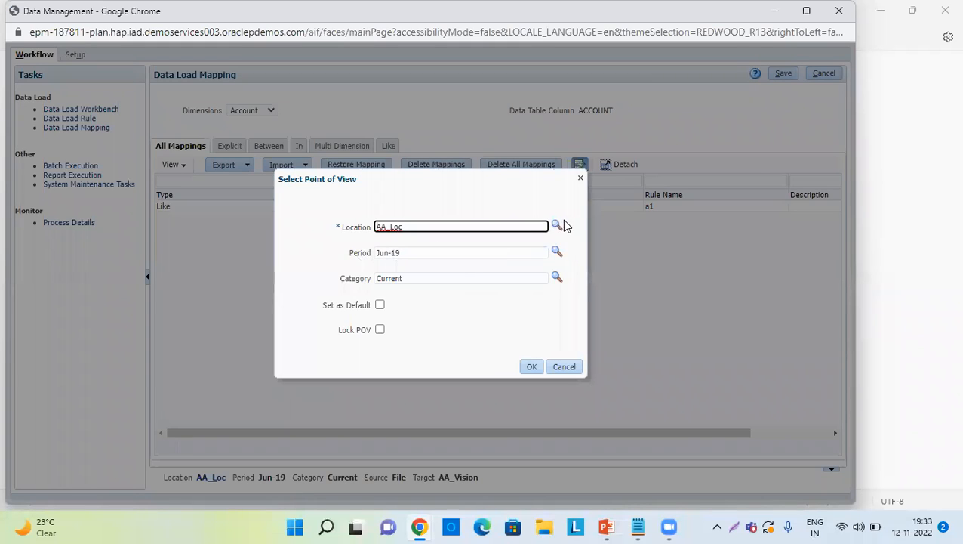
left_click(556, 224)
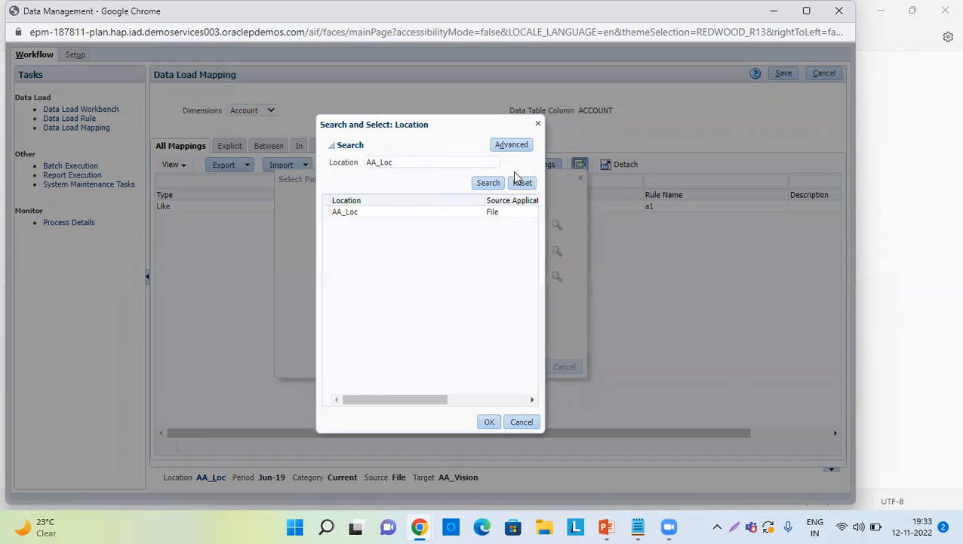
left_click(522, 182)
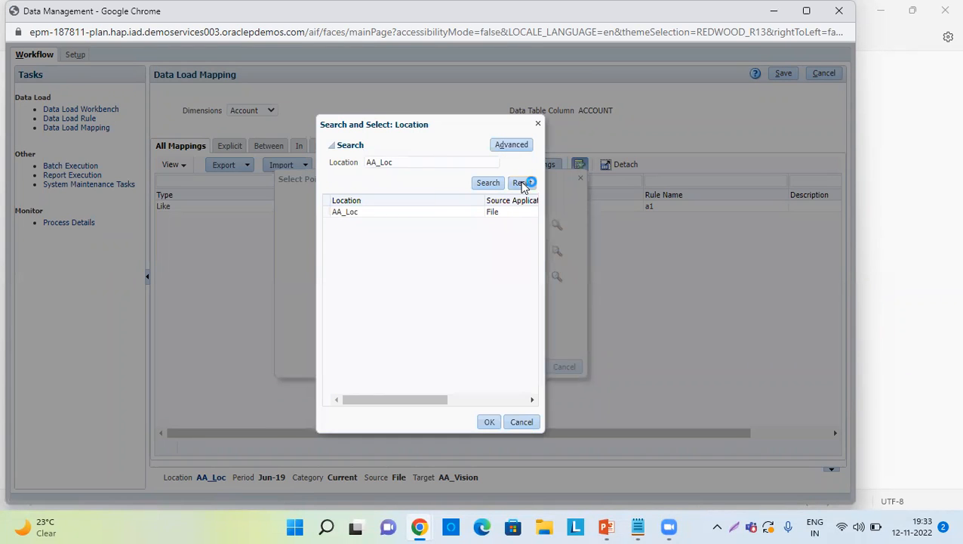
left_click(483, 184)
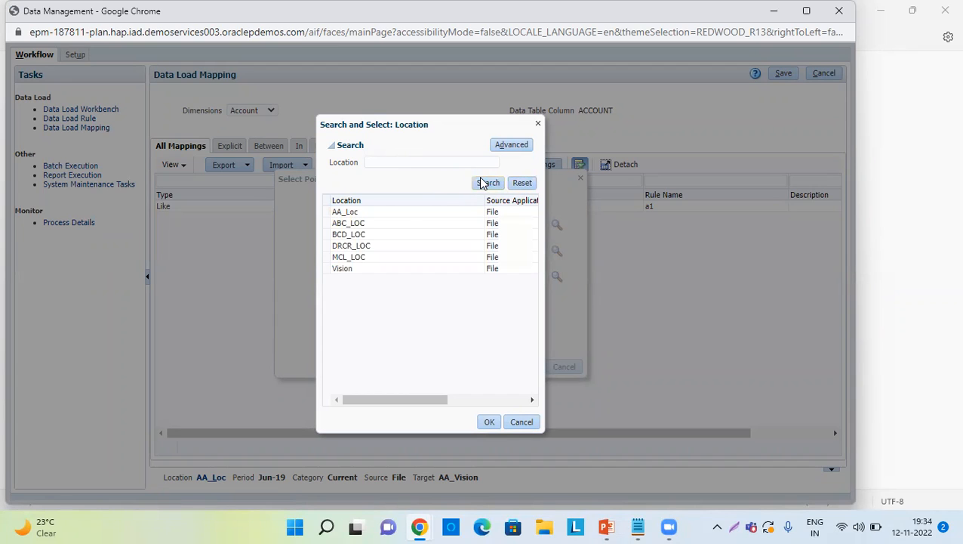
left_click(389, 245)
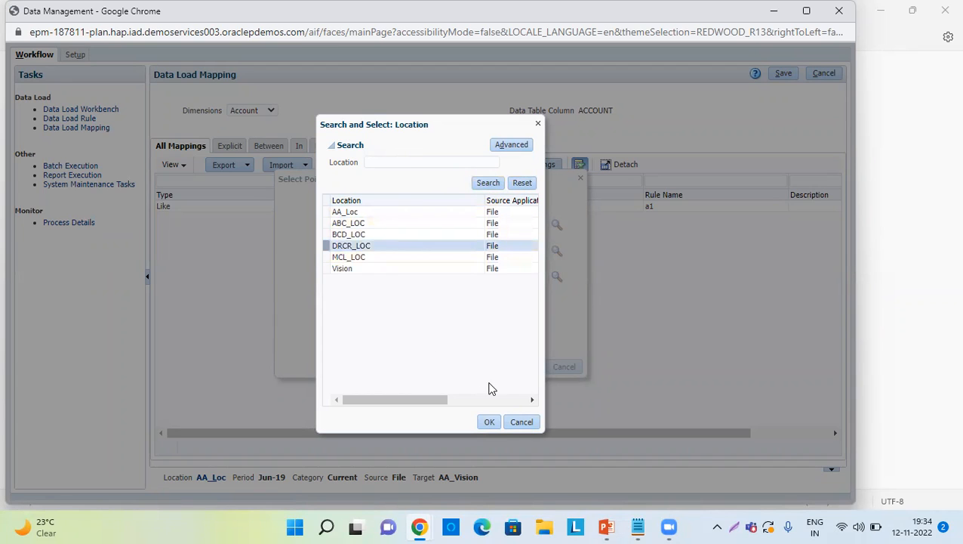
left_click(491, 421)
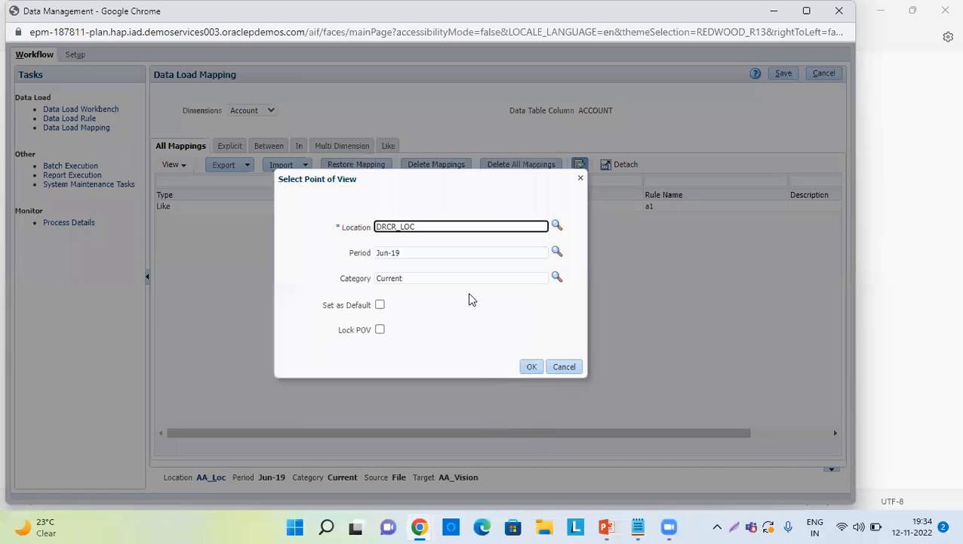
left_click(428, 254)
type("JAn")
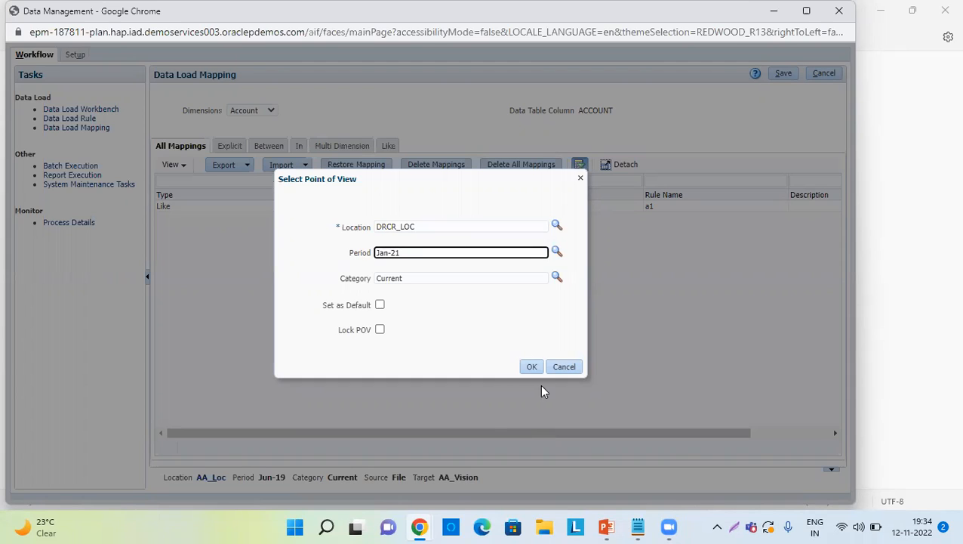
left_click(532, 367)
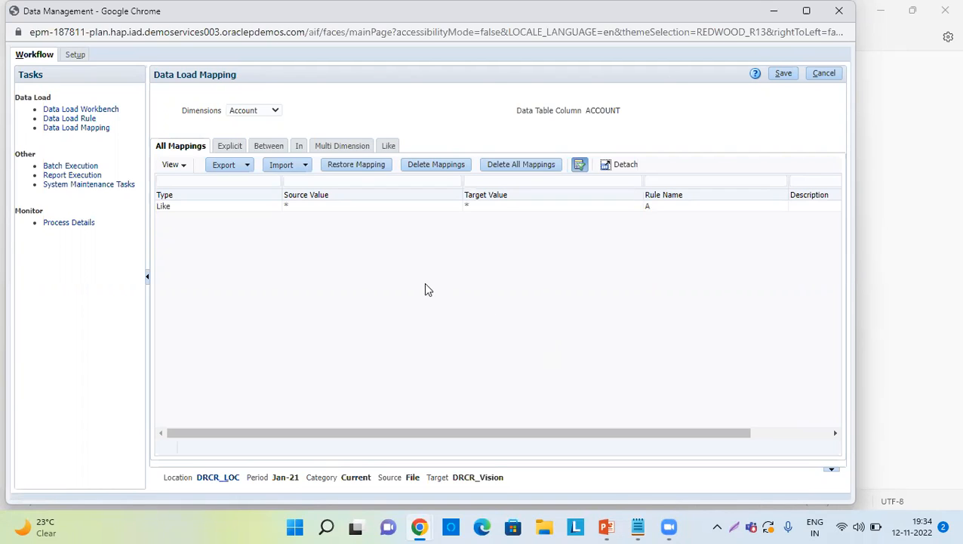
Review the data load mappings for Component, Employee, Entity, HSP_View, Product and Version, and save the mappings.
left_click(274, 111)
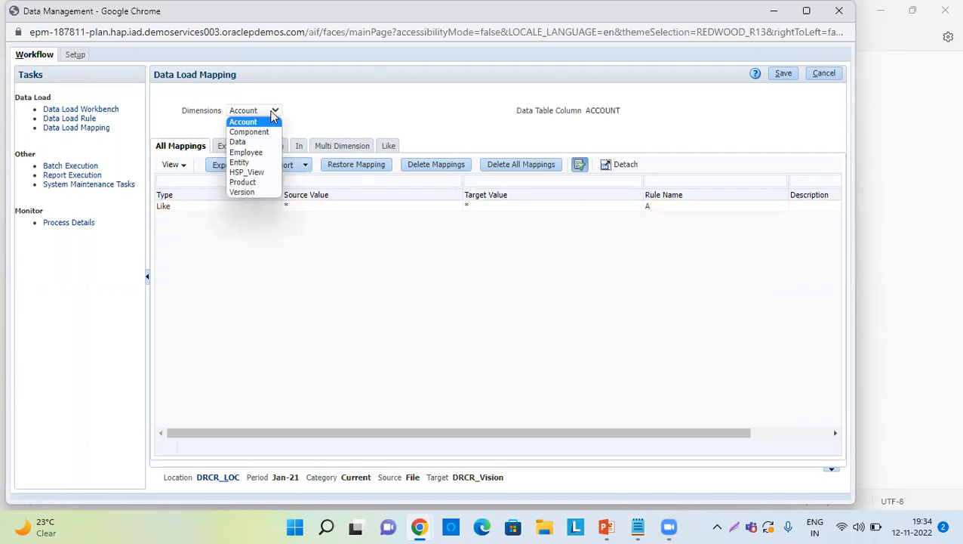
left_click(257, 132)
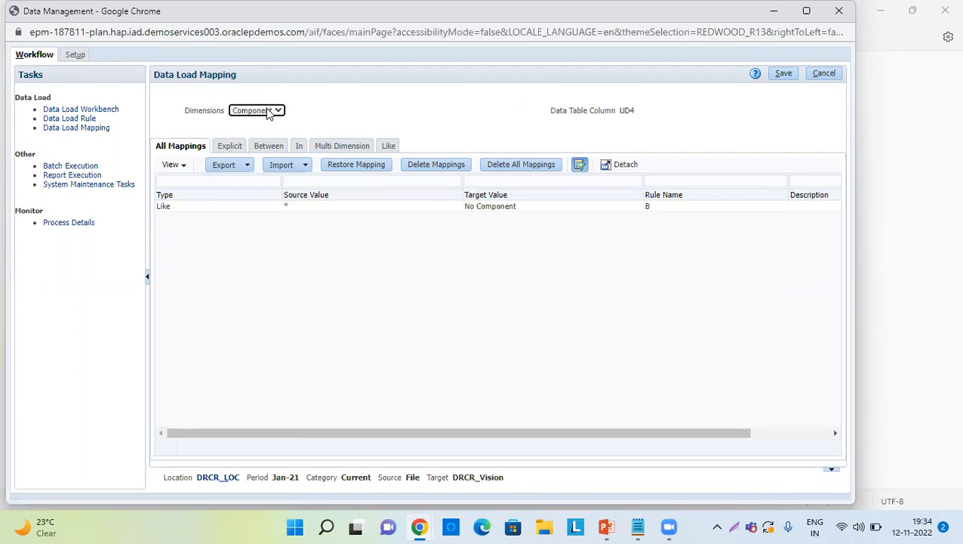
left_click(268, 112)
left_click(253, 150)
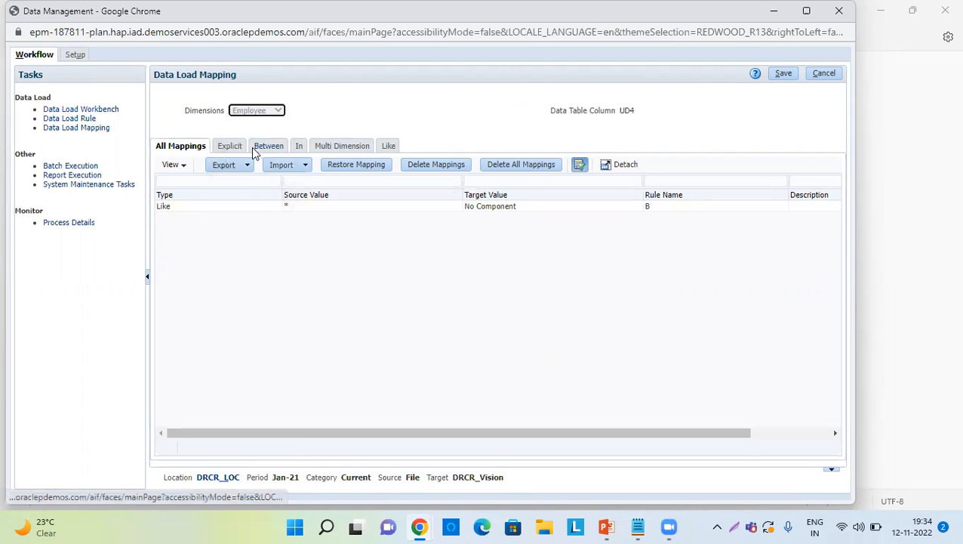
left_click(264, 111)
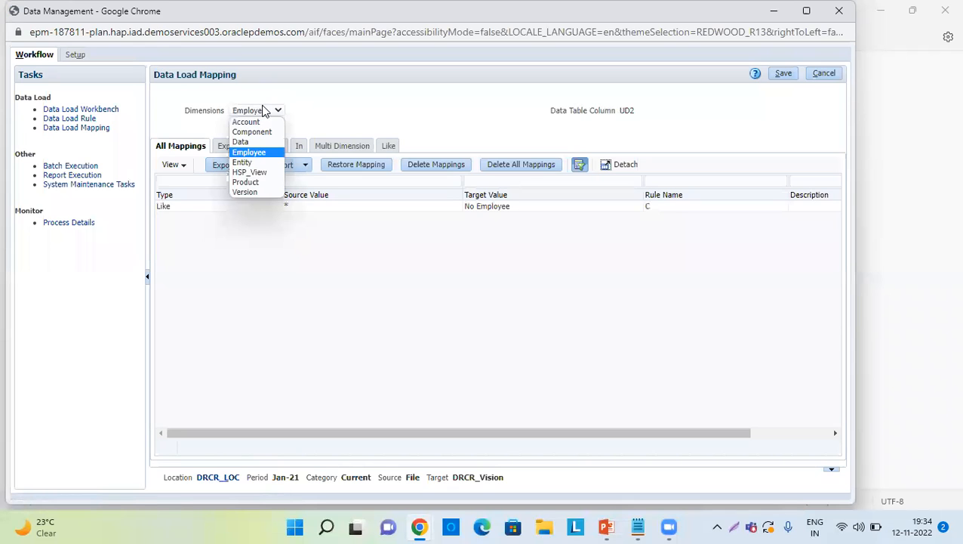
left_click(243, 162)
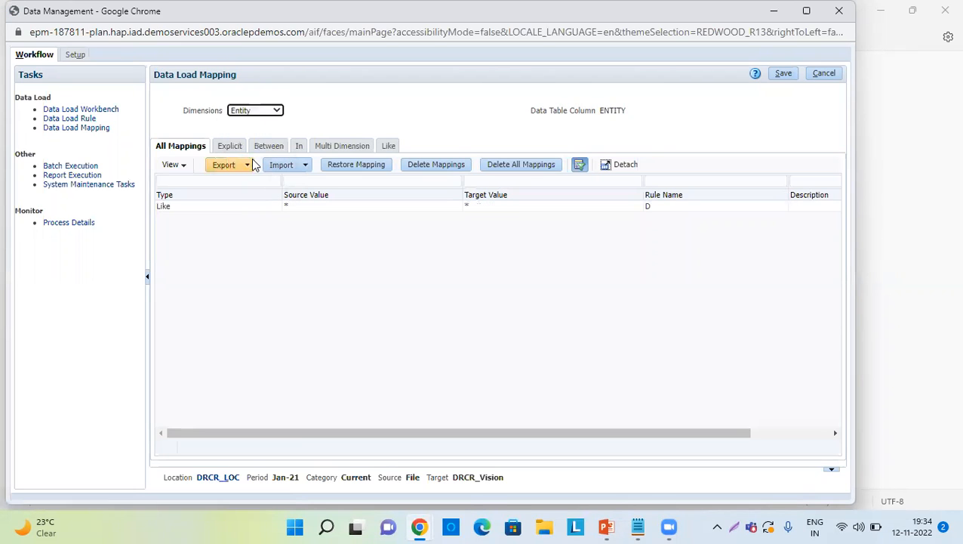
left_click(254, 114)
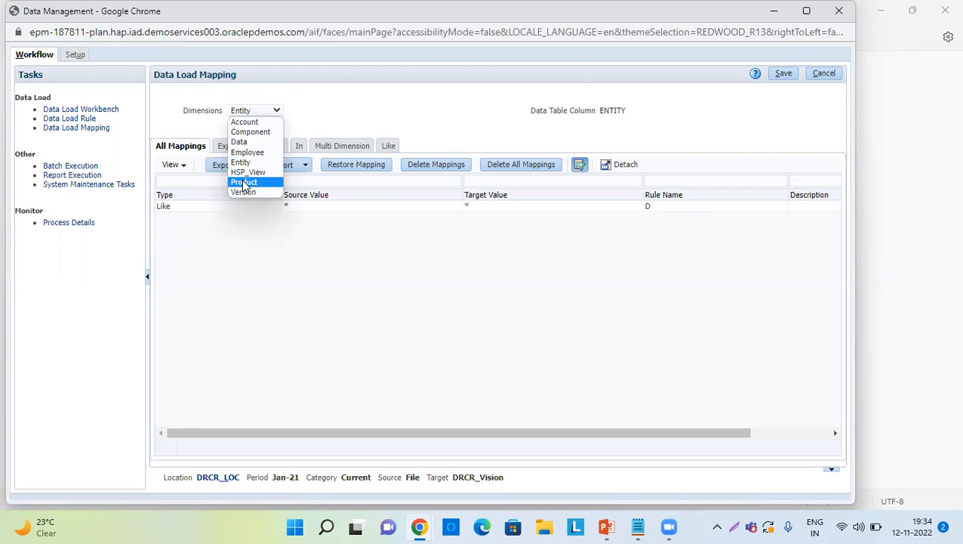
left_click(245, 173)
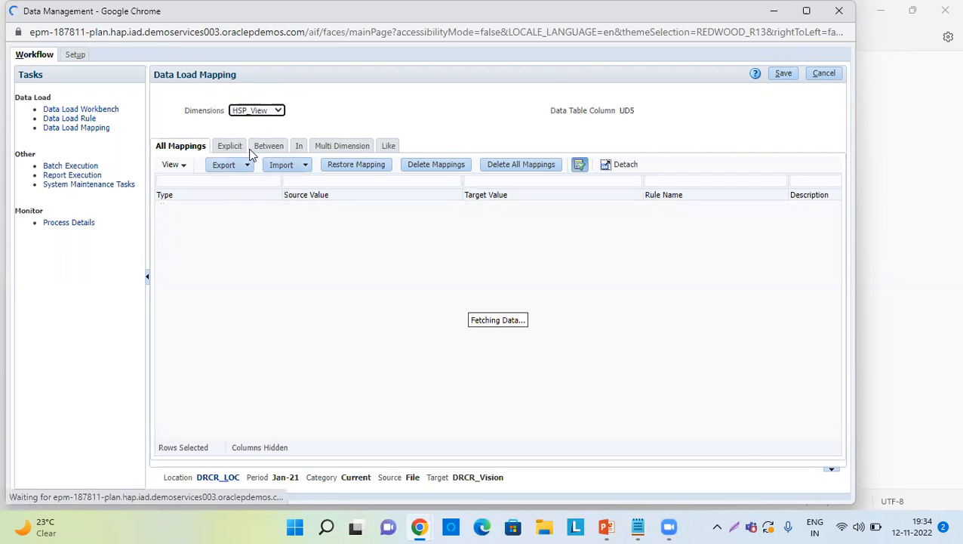
left_click(263, 114)
left_click(246, 182)
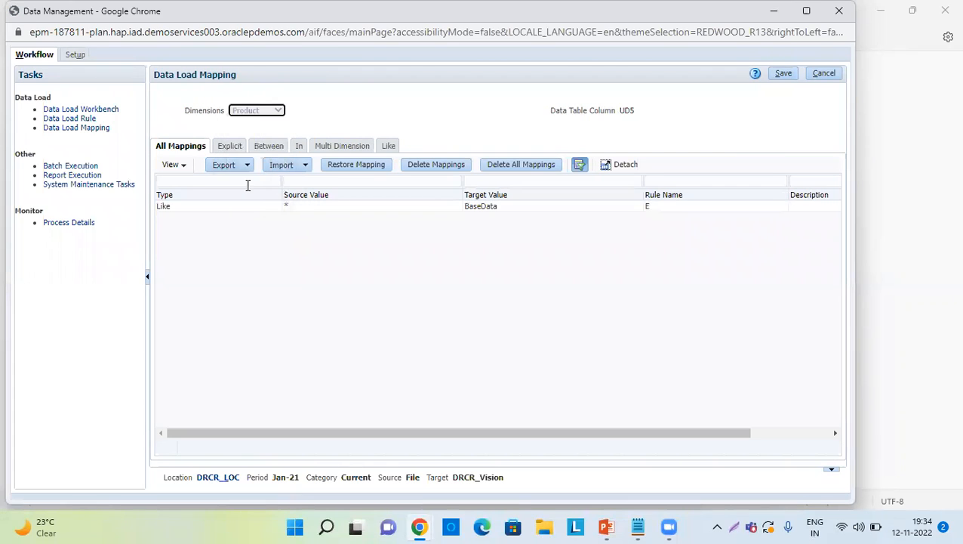
left_click(261, 115)
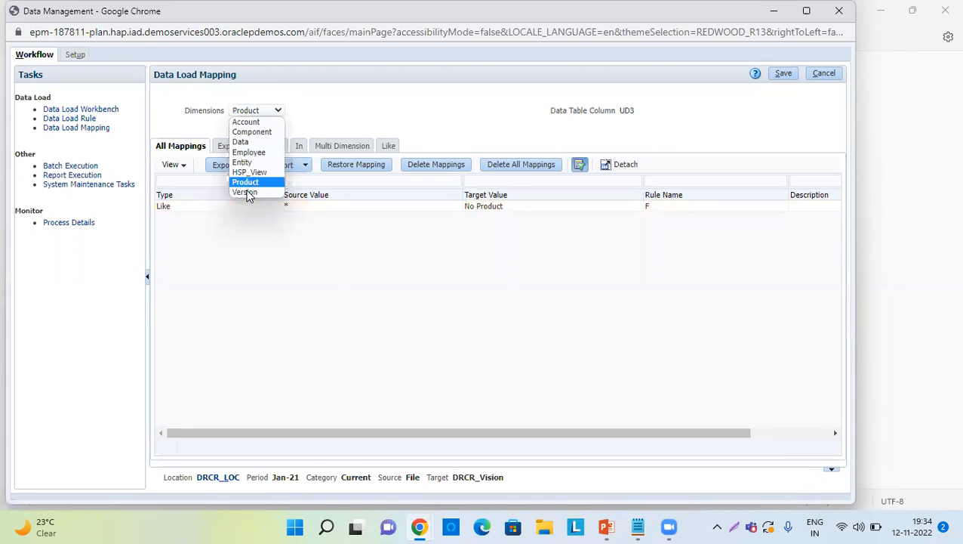
left_click(246, 192)
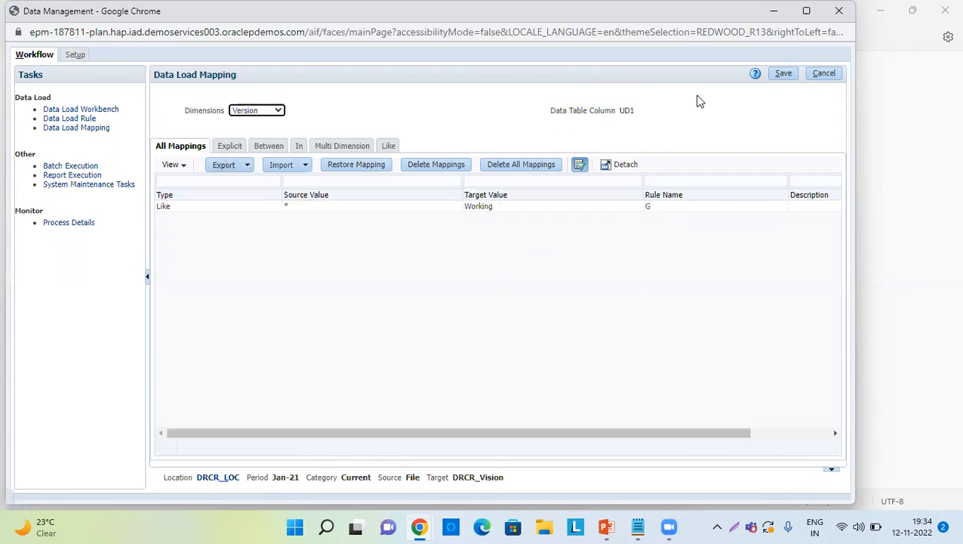
left_click(786, 75)
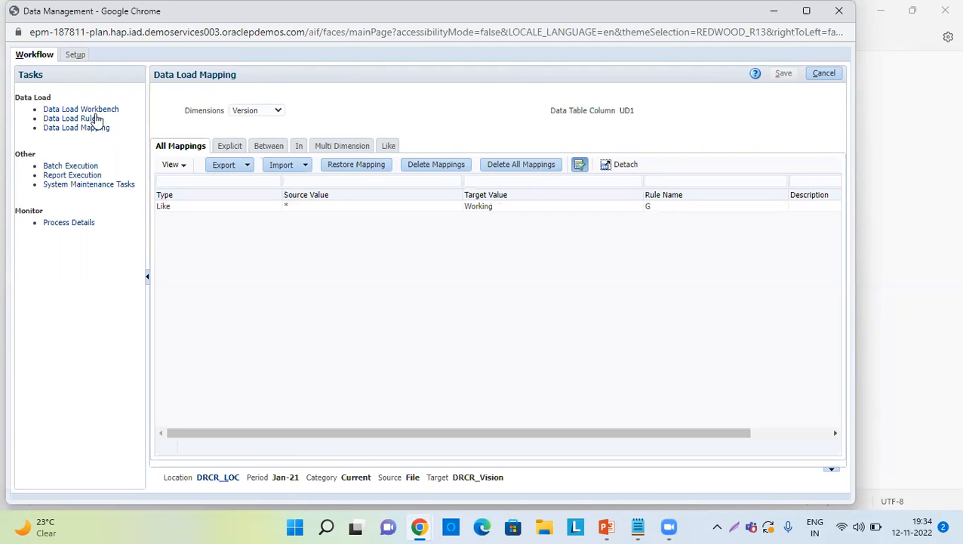
Open Data Load Rule and examine the source file selection for rule DRCR_1, leaving the file choice as it is.
left_click(72, 118)
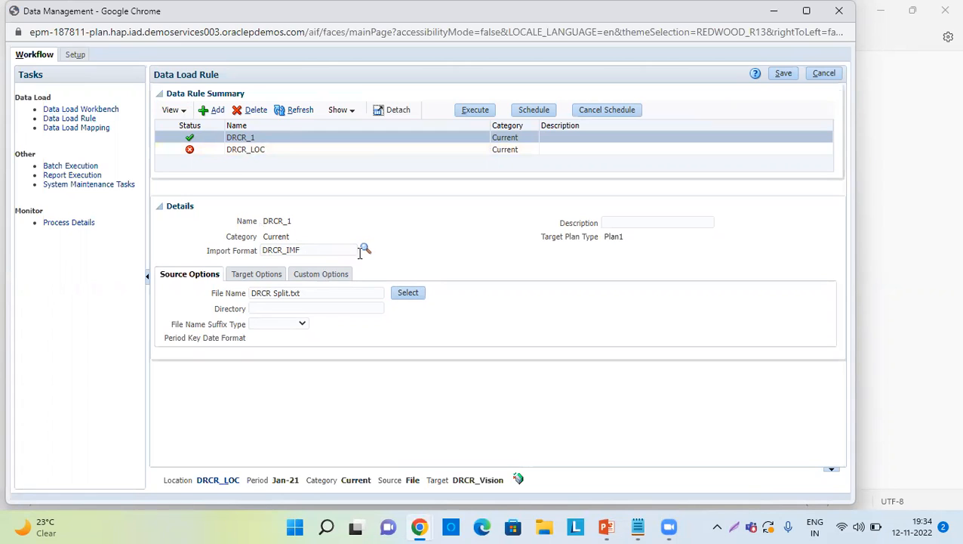
left_click(410, 293)
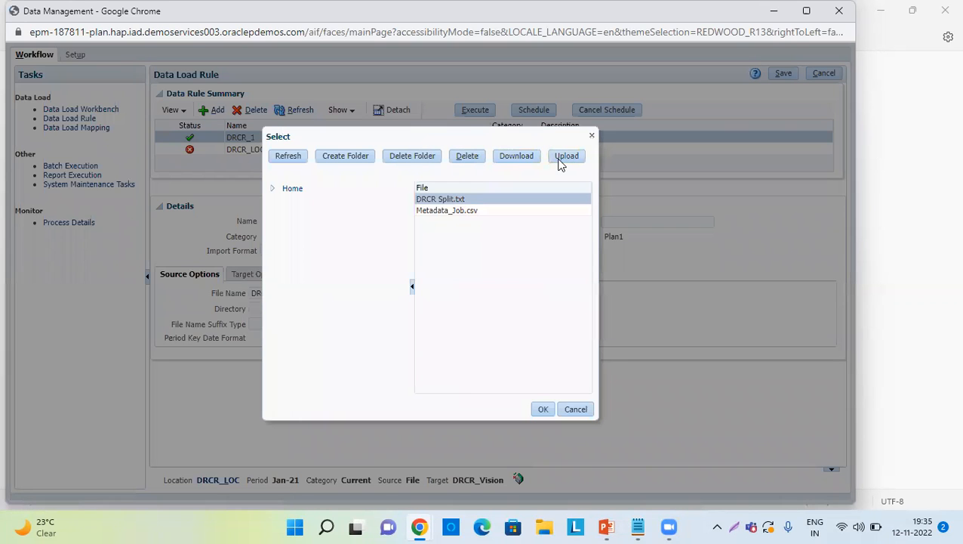
left_click(591, 135)
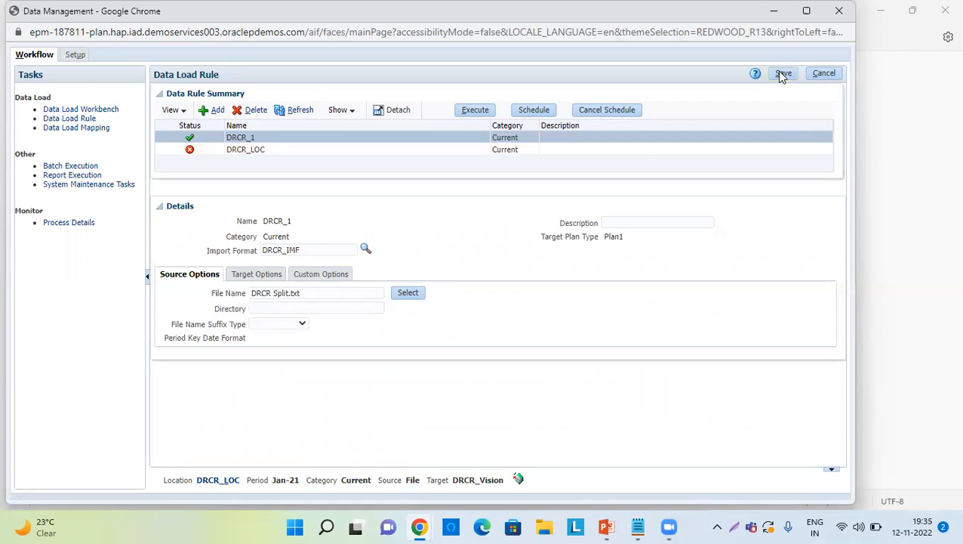
Prepare execution of rule DRCR_1 with Import from Source, Export to Target and export mode Replace Data, and cancel without running it.
left_click(489, 112)
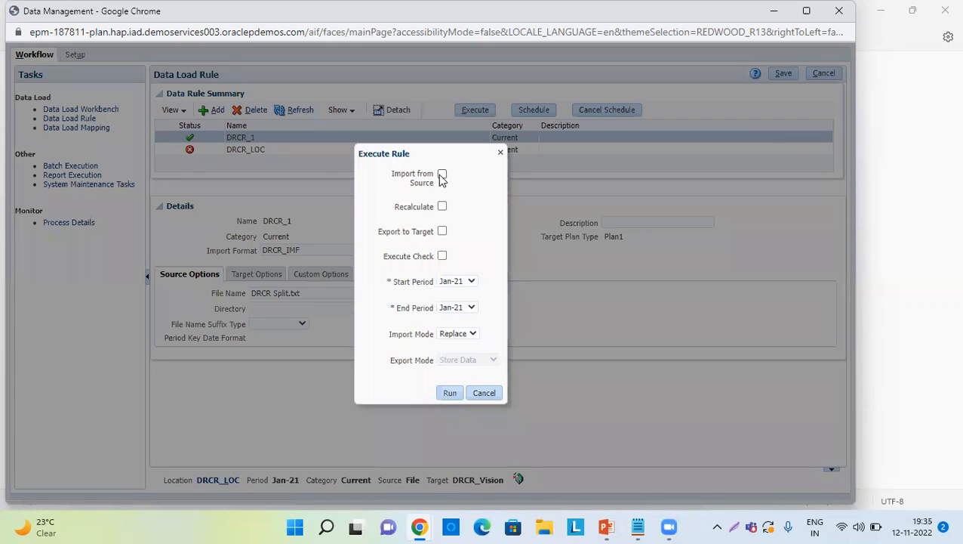
left_click(441, 174)
left_click(443, 233)
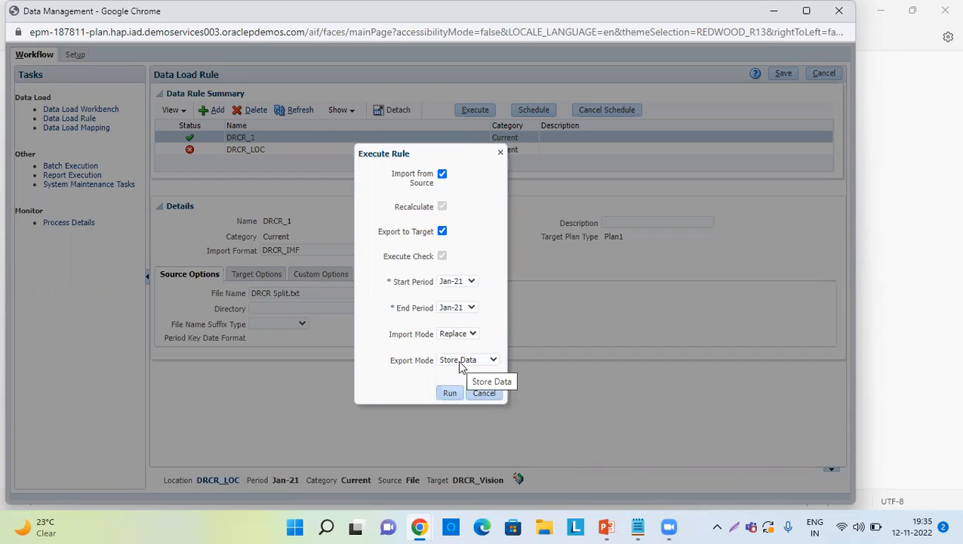
left_click(461, 362)
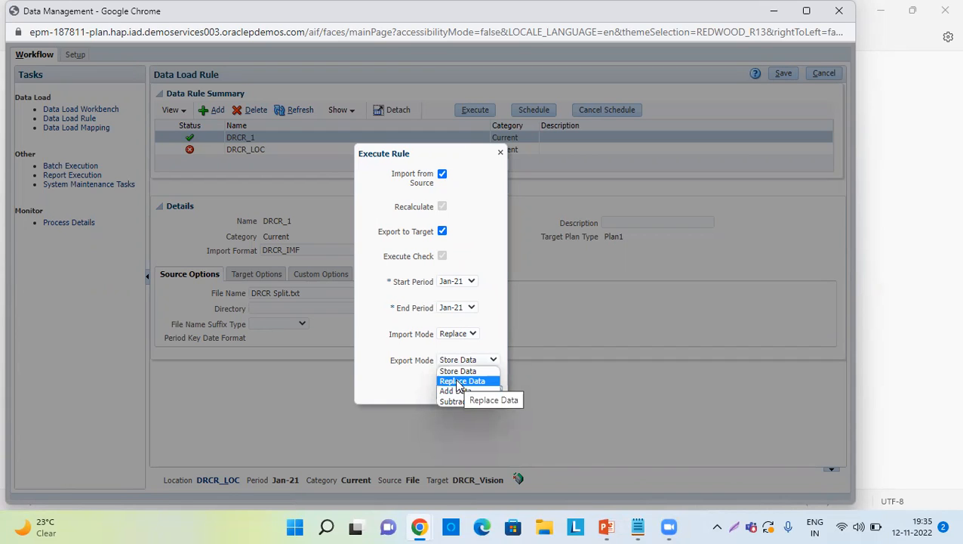
left_click(457, 382)
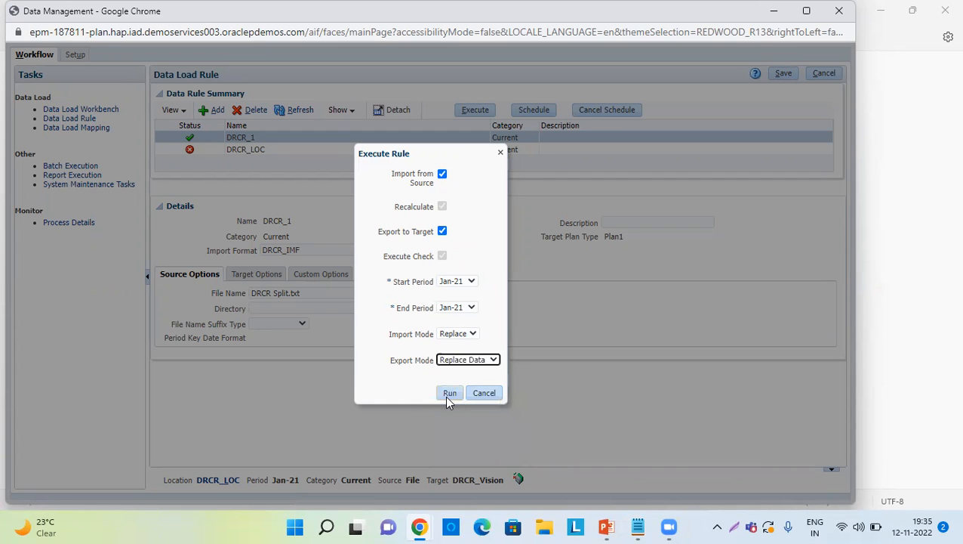
left_click(485, 393)
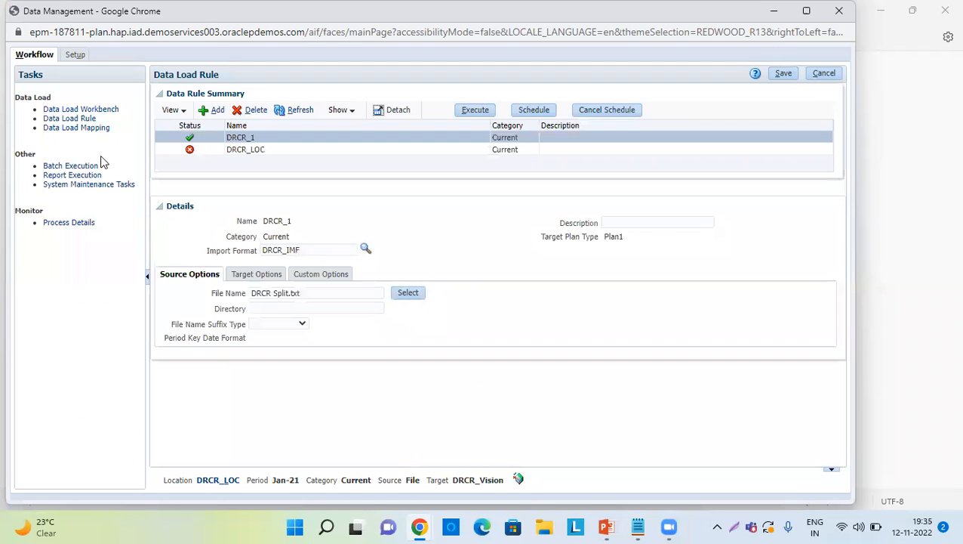
Open Data Load Workbench and examine the loaded records for DRCR_LOC, from the entity and account columns through to the amounts.
left_click(89, 110)
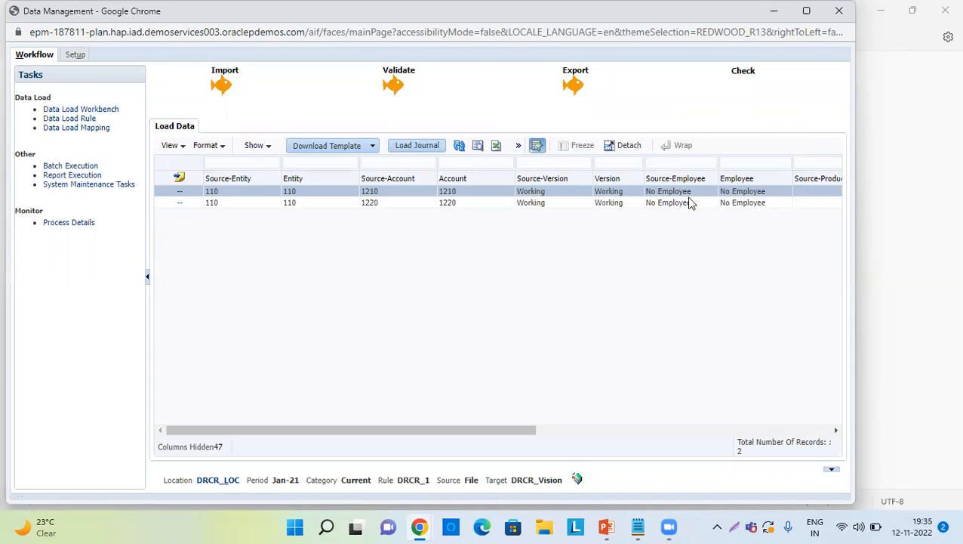
scroll(689, 202, "right", 10)
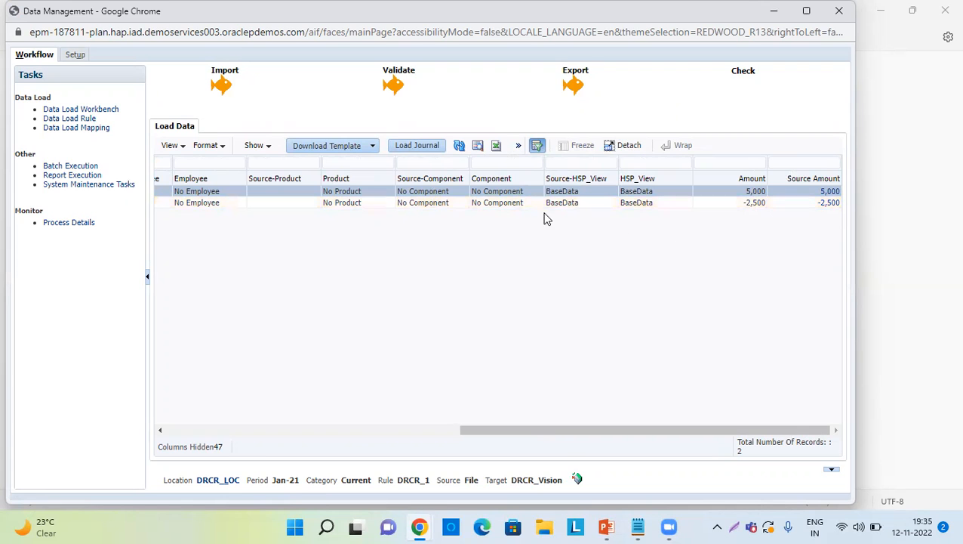
scroll(477, 200, "left", 10)
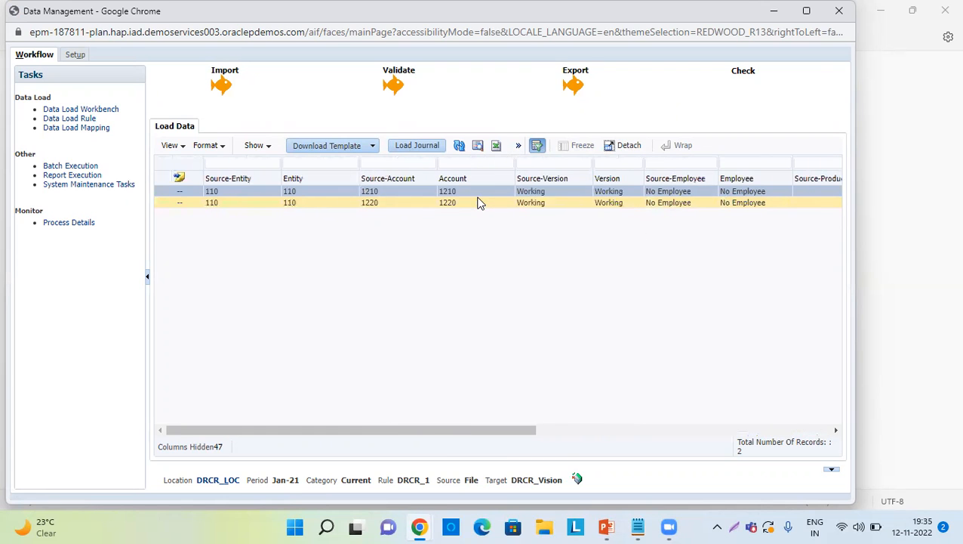
Close Data Management, put the DRCR Split text file away and select the Thank You slide in PowerPoint.
left_click(839, 11)
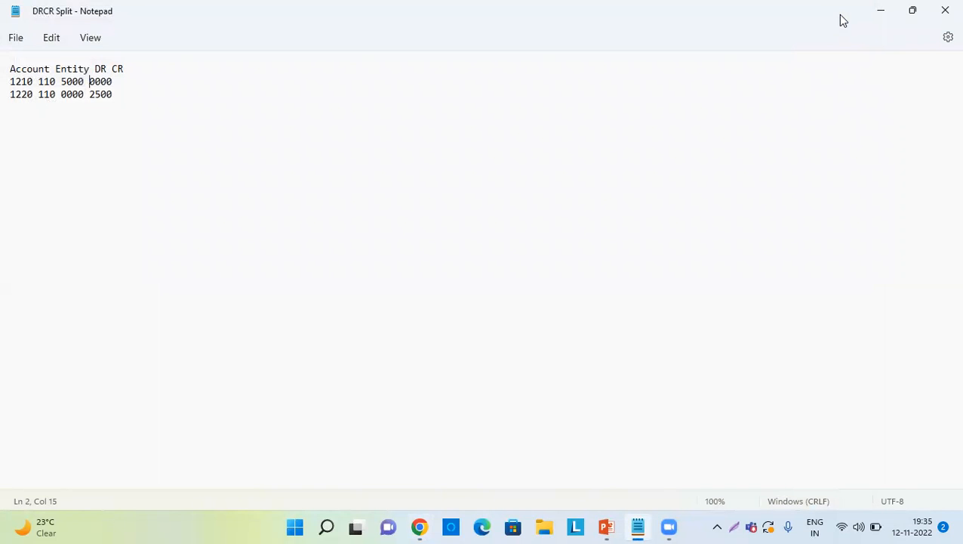
left_click(880, 10)
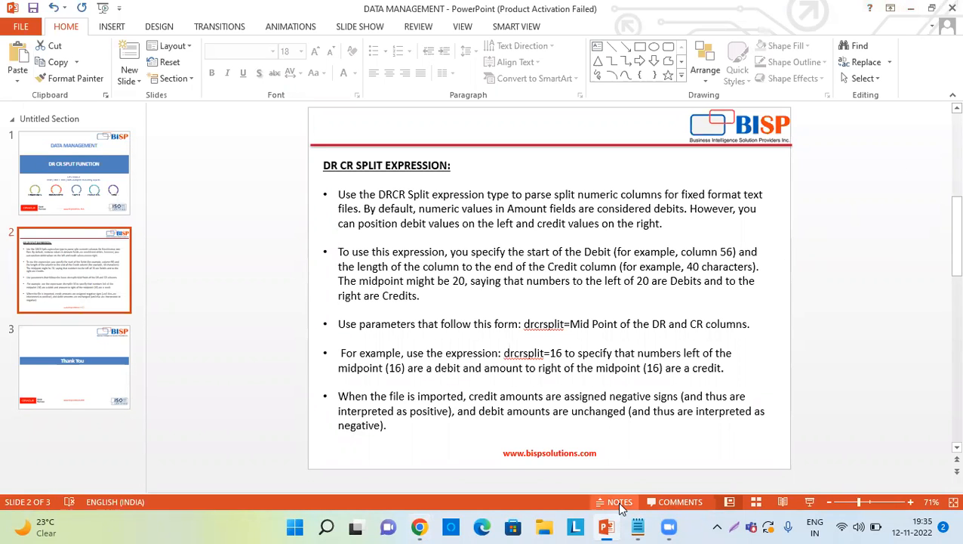
left_click(58, 360)
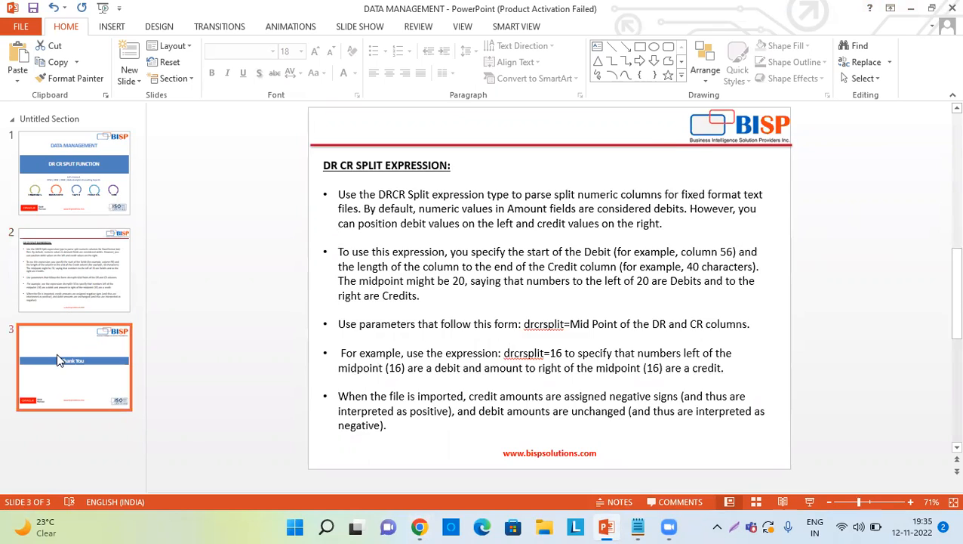